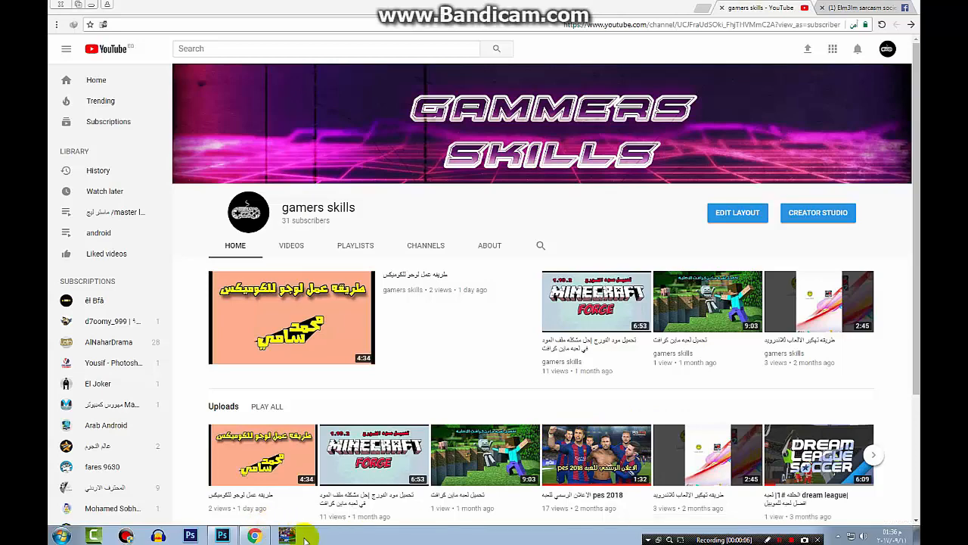
# Open the example image درس جديد from the desktop to view the before-and-after face swap, and put it away.
pyautogui.click(92, 6)
pyautogui.click(380, 231)
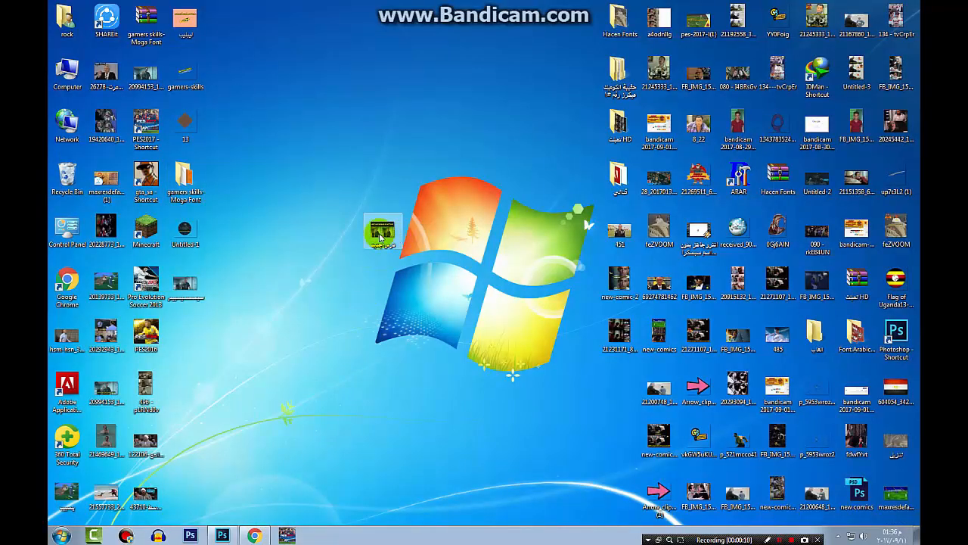
pyautogui.doubleClick(379, 233)
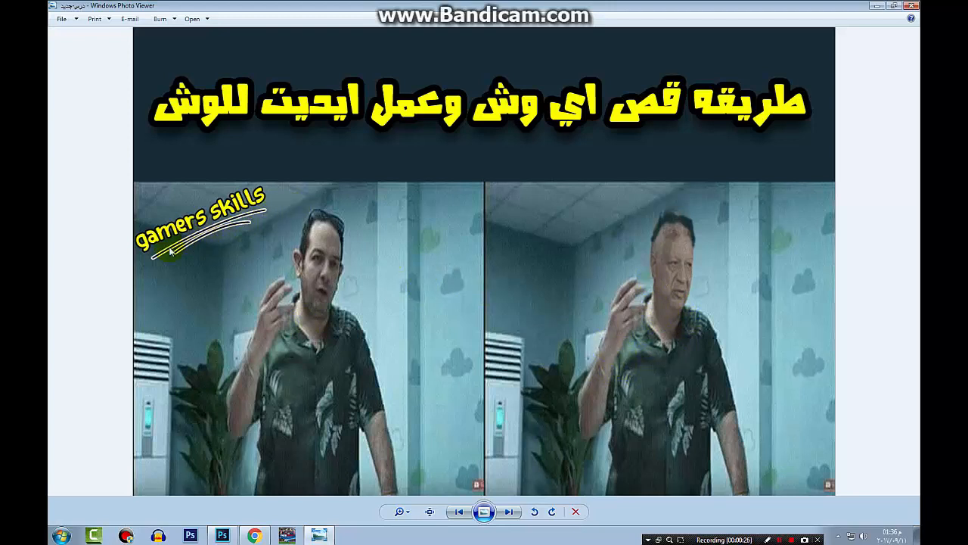
pyautogui.click(877, 5)
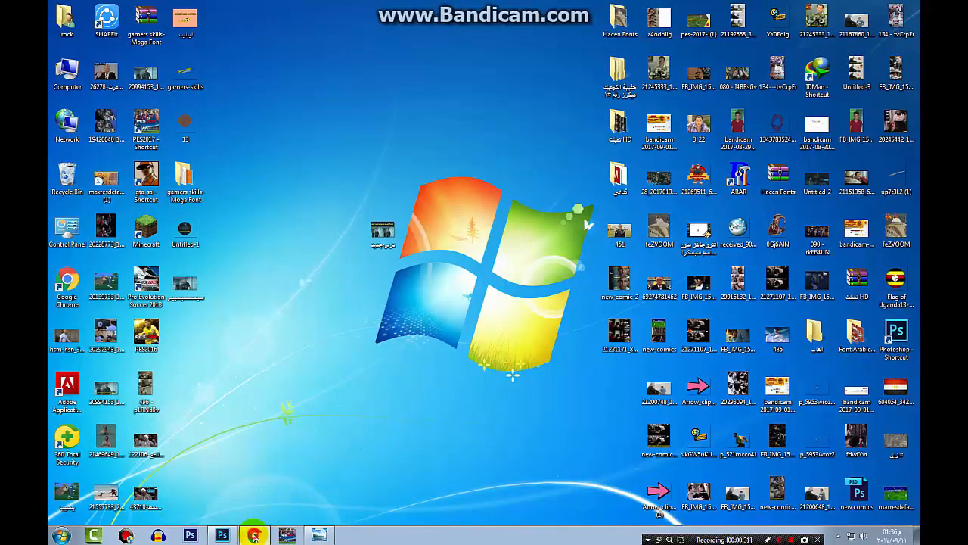
# Switch to Chrome and view the gamers skills YouTube channel and the Elm3lm sarcasm society Facebook page.
pyautogui.hotkey('alt', 'Tab')
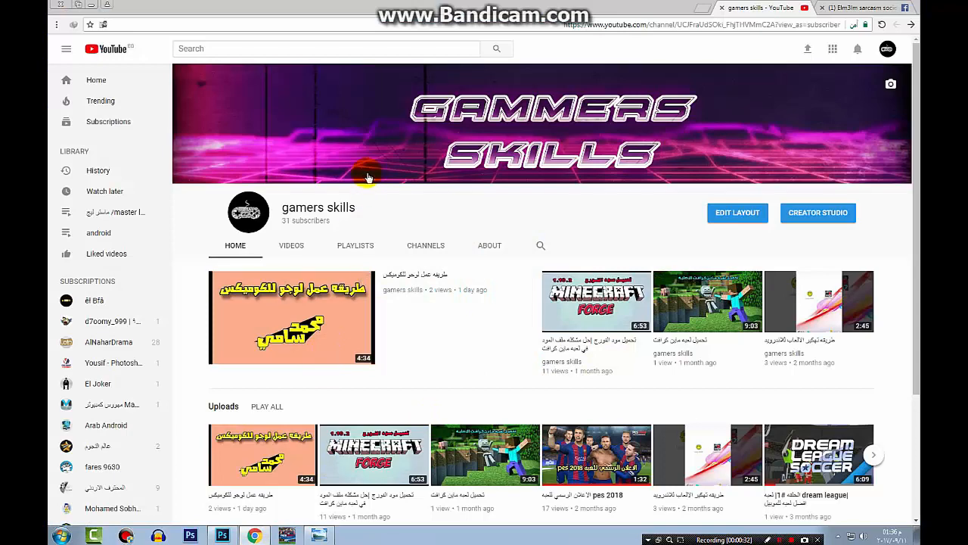
pyautogui.click(864, 6)
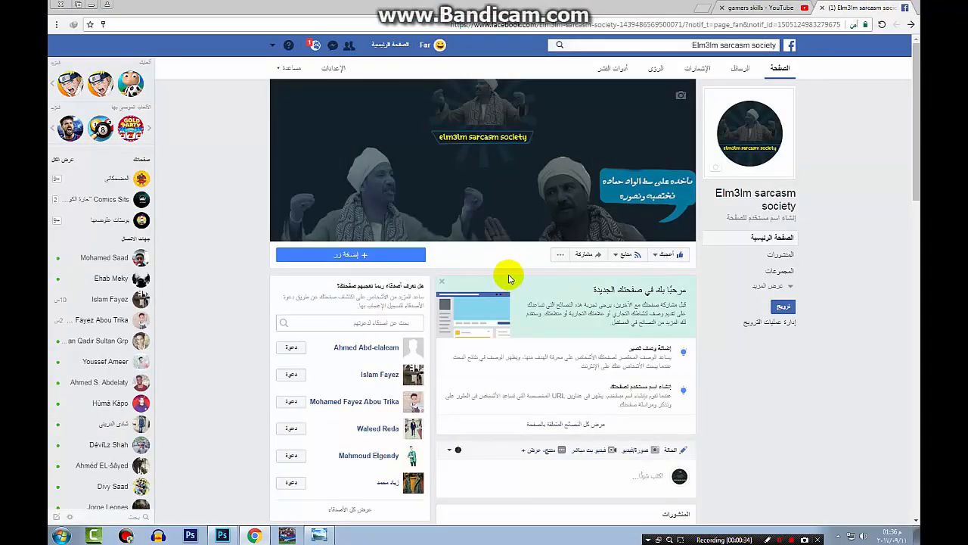
pyautogui.click(764, 7)
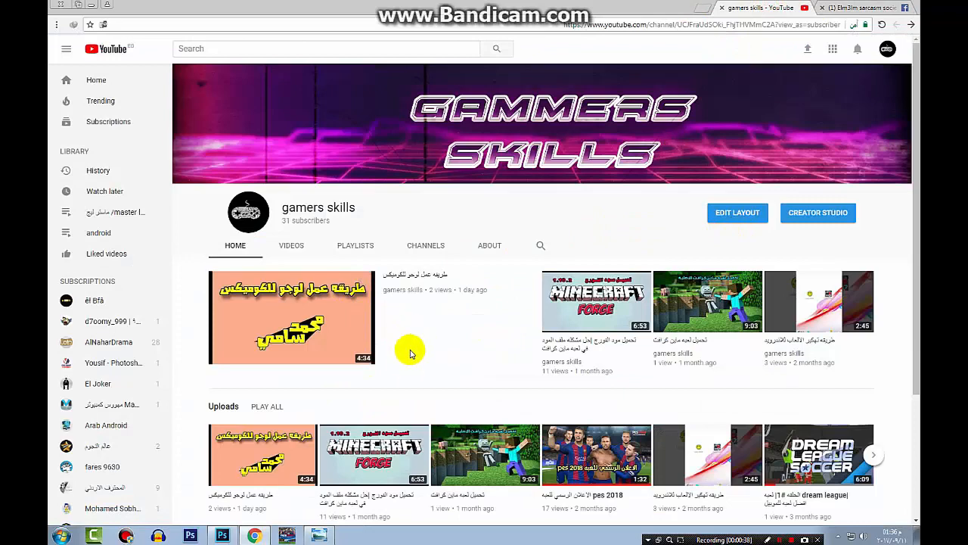
pyautogui.click(91, 4)
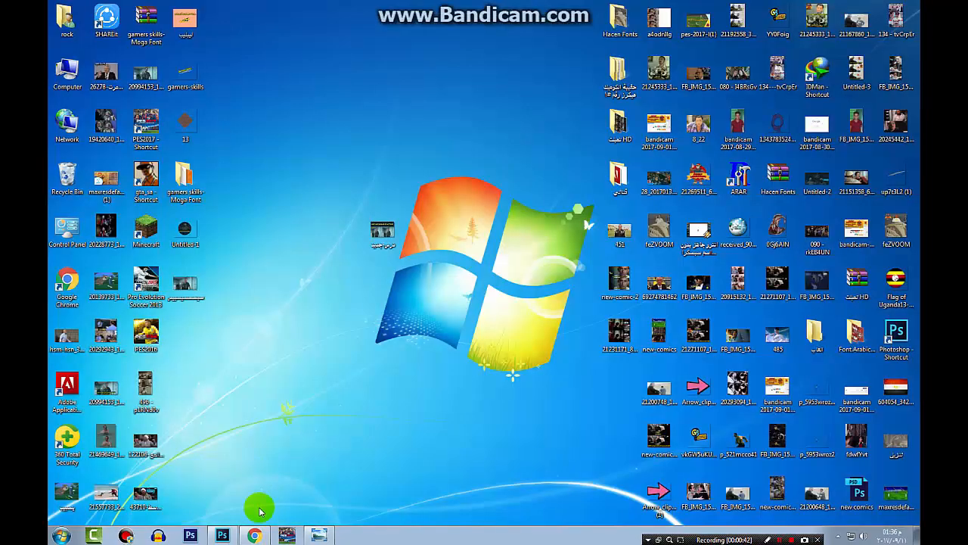
# Switch to Photoshop and look at both open photos, ending on the grey-haired man in the suit.
pyautogui.click(222, 535)
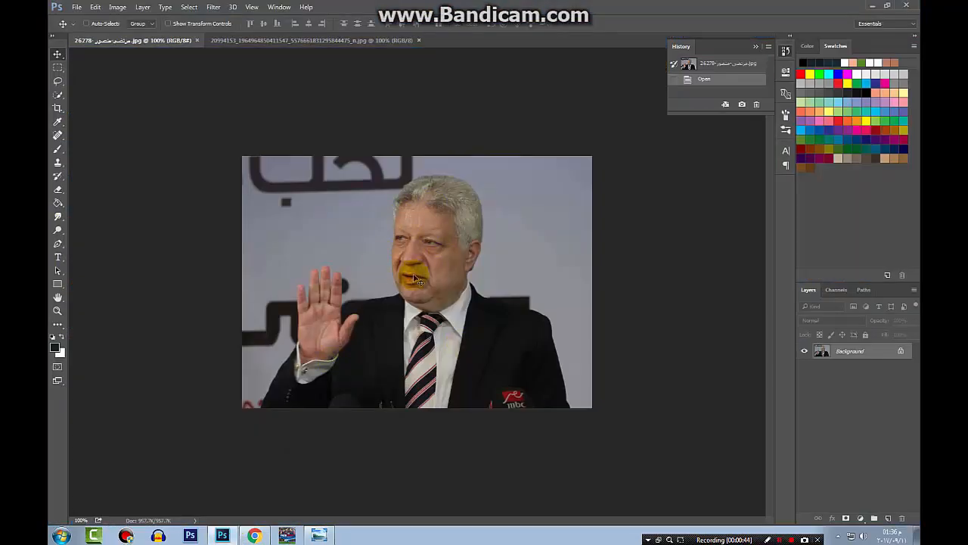
pyautogui.click(241, 40)
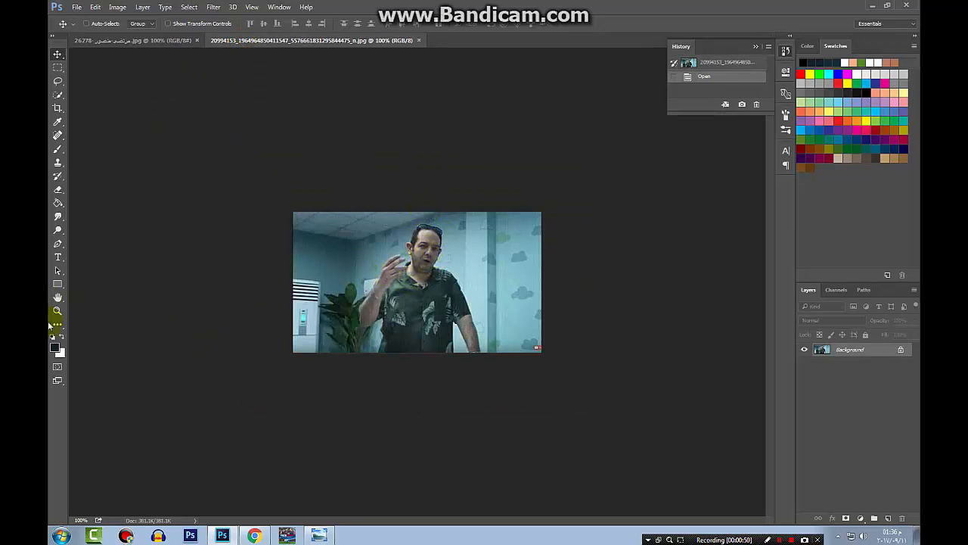
pyautogui.click(137, 40)
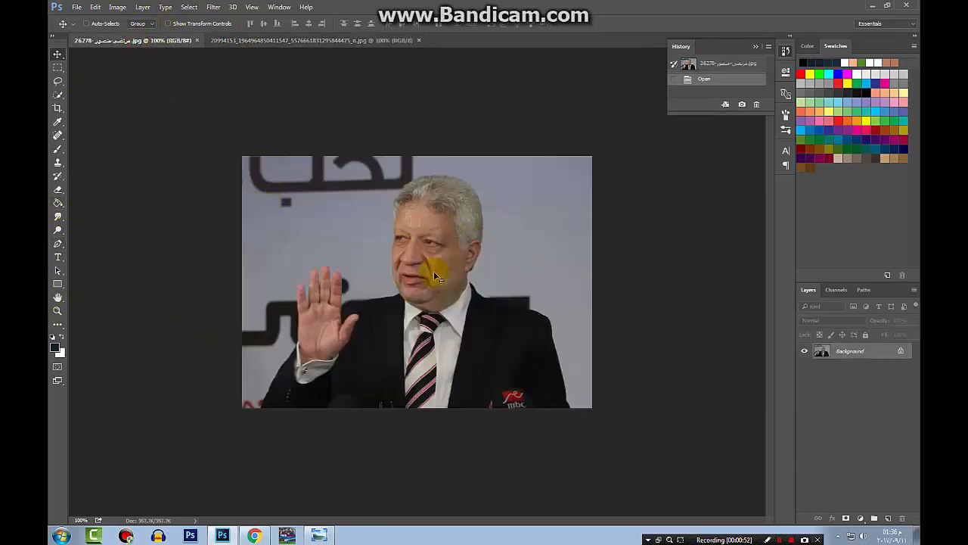
# Select the grey-haired man's head with Quick Selection, and use subtract mode with a 15 px brush at the collar below the chin.
pyautogui.click(57, 244)
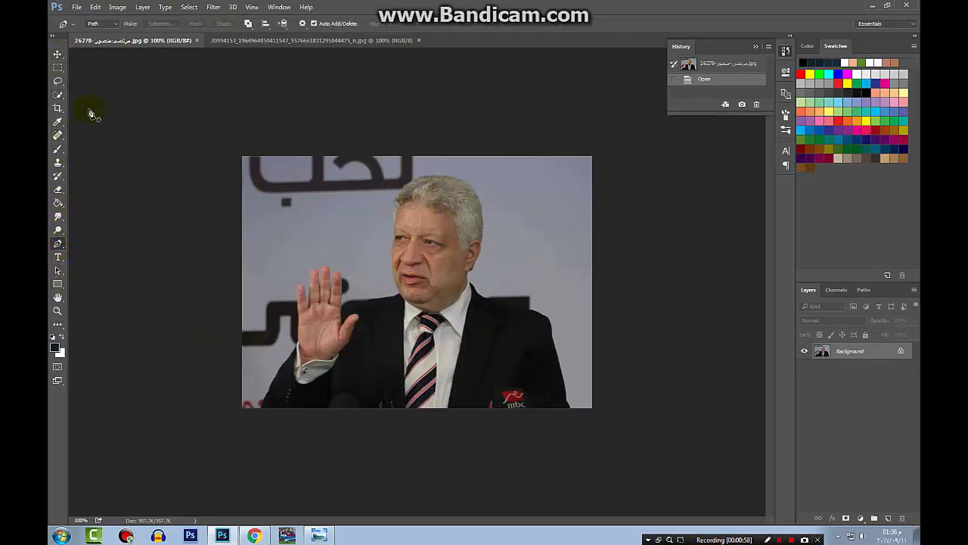
pyautogui.click(61, 95)
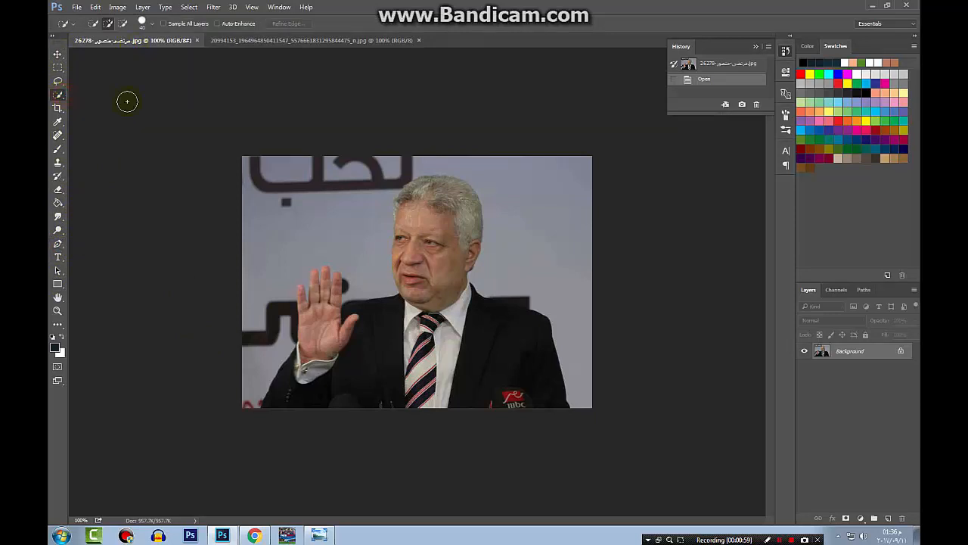
pyautogui.click(422, 218)
pyautogui.moveTo(424, 300)
pyautogui.mouseDown()
pyautogui.moveTo(445, 237)
pyautogui.moveTo(428, 275)
pyautogui.mouseUp()
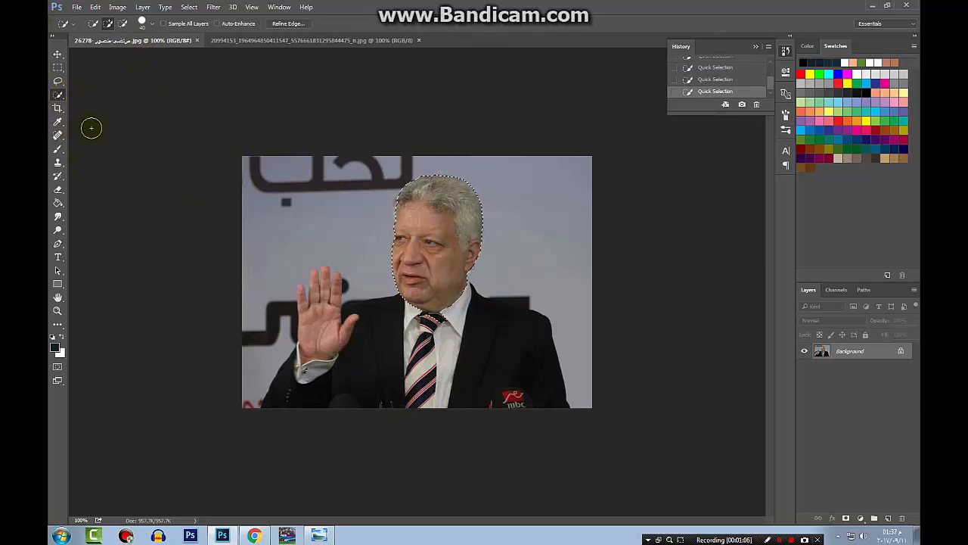
pyautogui.click(122, 23)
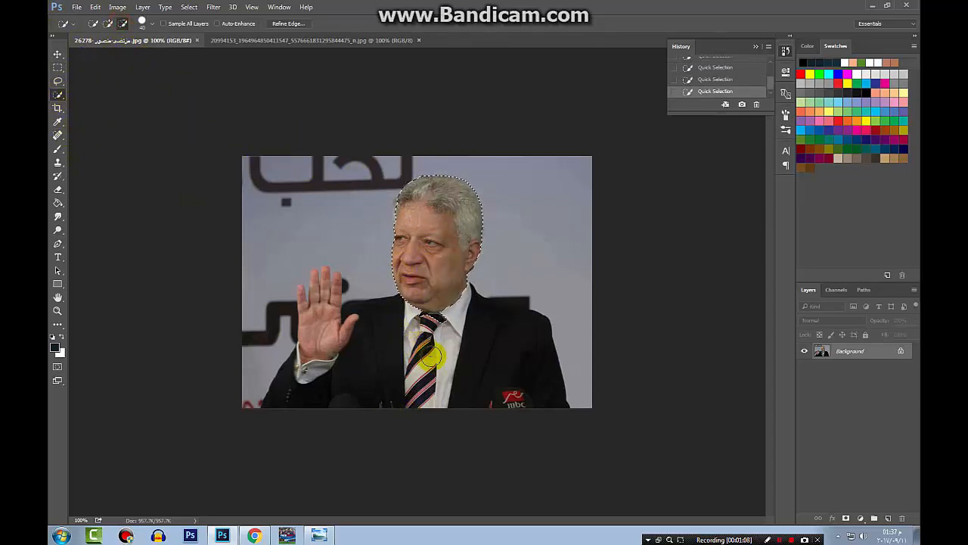
pyautogui.press('[')
pyautogui.press('[')
pyautogui.press('[')
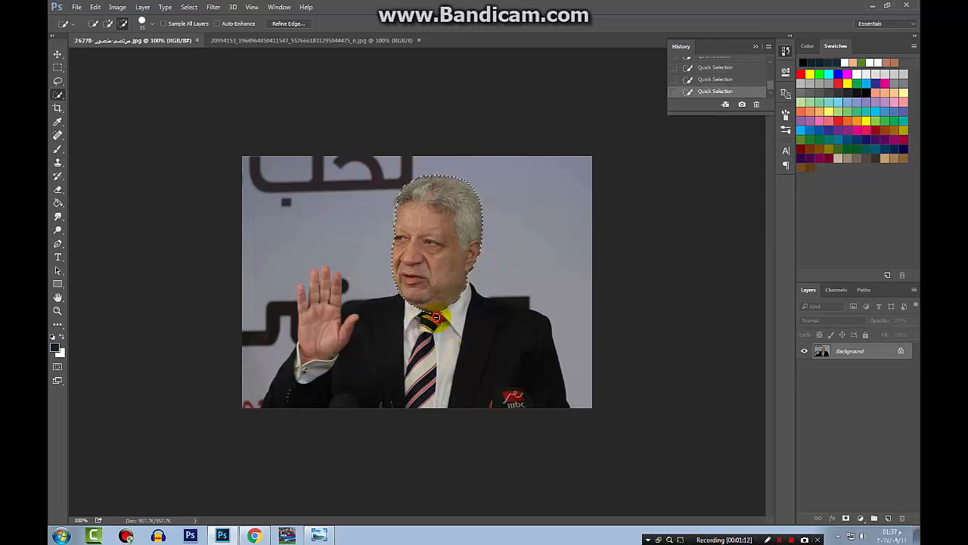
# Move the selected head onto the man in the second photo and scale it to about 43%.
pyautogui.click(57, 55)
pyautogui.moveTo(420, 236); pyautogui.dragTo(452, 302)
pyautogui.press('ctrl')
pyautogui.hotkey('ctrl', 't')
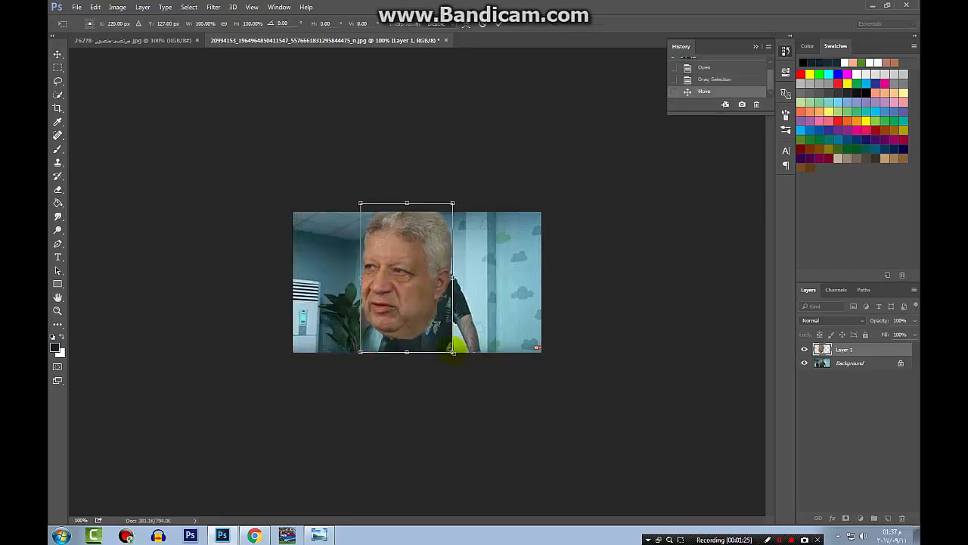
pyautogui.moveTo(453, 351); pyautogui.dragTo(434, 267)
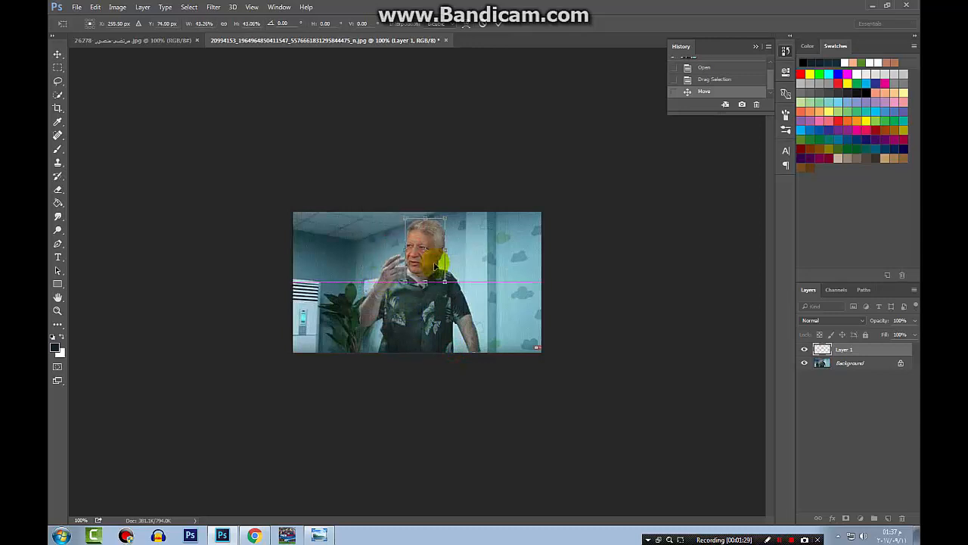
# Flip the pasted head horizontally, rotate it about 14.5° over the man's face, and apply the transform.
pyautogui.rightClick(435, 265)
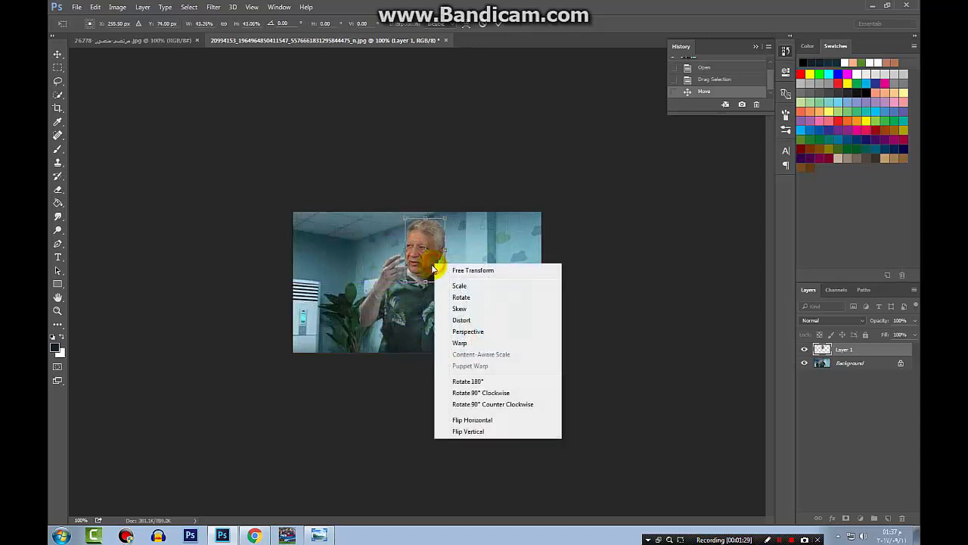
pyautogui.click(470, 421)
pyautogui.moveTo(427, 276)
pyautogui.mouseDown()
pyautogui.moveTo(458, 265)
pyautogui.moveTo(422, 271)
pyautogui.mouseUp()
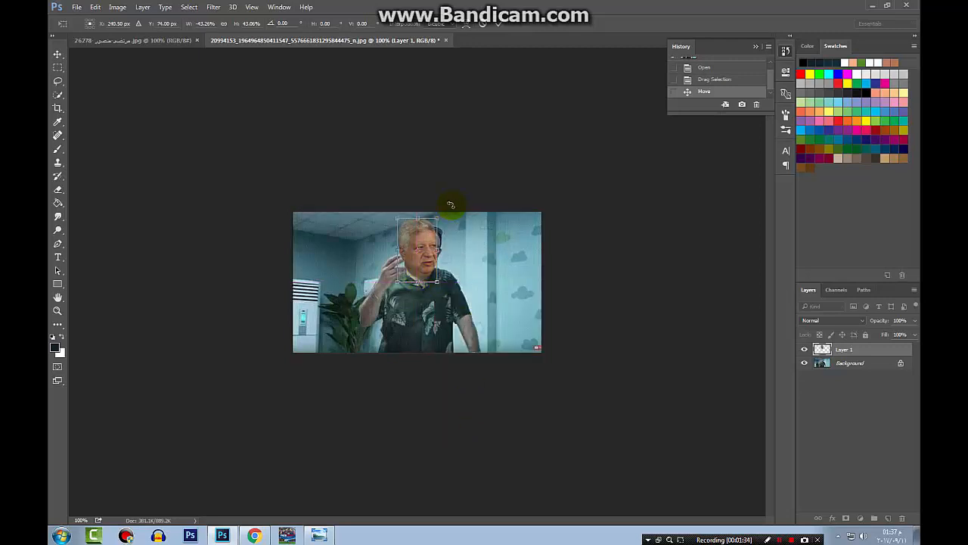
pyautogui.moveTo(449, 201); pyautogui.dragTo(463, 215)
pyautogui.moveTo(419, 265)
pyautogui.mouseDown()
pyautogui.moveTo(435, 269)
pyautogui.moveTo(423, 268)
pyautogui.mouseUp()
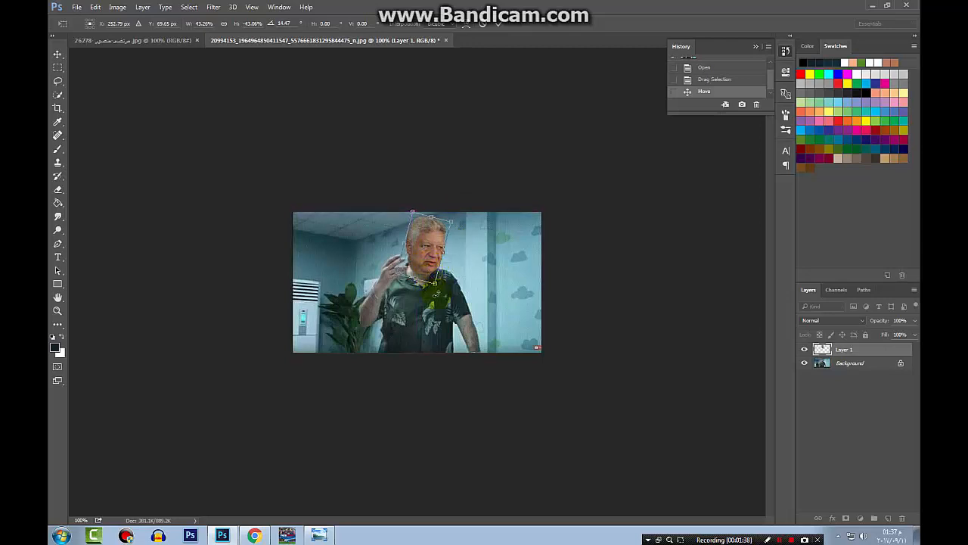
pyautogui.click(58, 55)
pyautogui.click(429, 201)
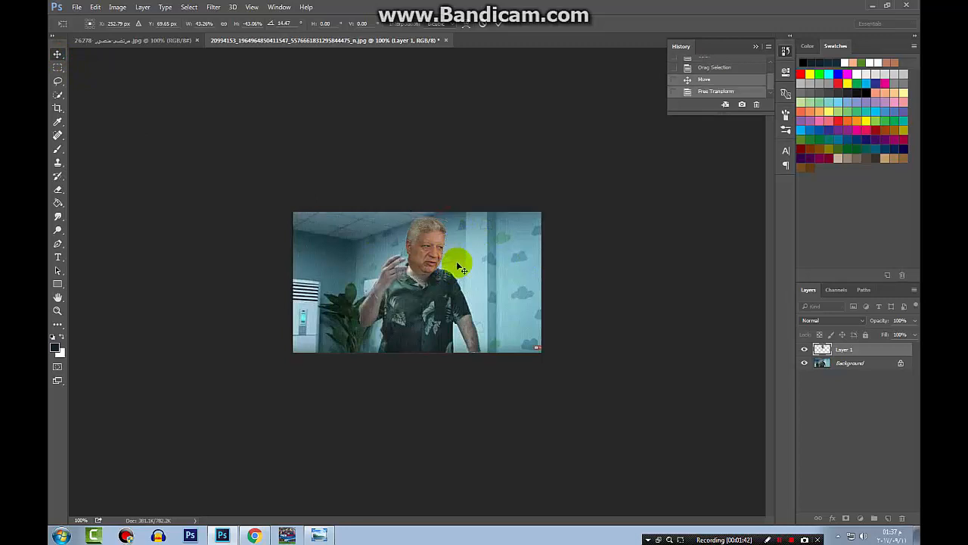
# Put the head layer into Free Transform and lower its opacity to 53% to reveal the face beneath.
pyautogui.press('z')
pyautogui.click(457, 259)
pyautogui.click(456, 260)
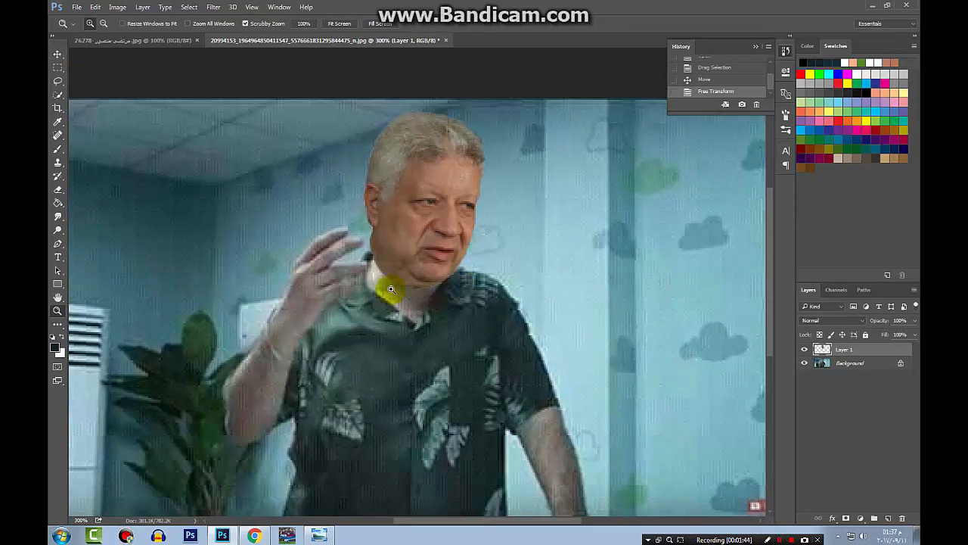
pyautogui.hotkey('ctrl', 't')
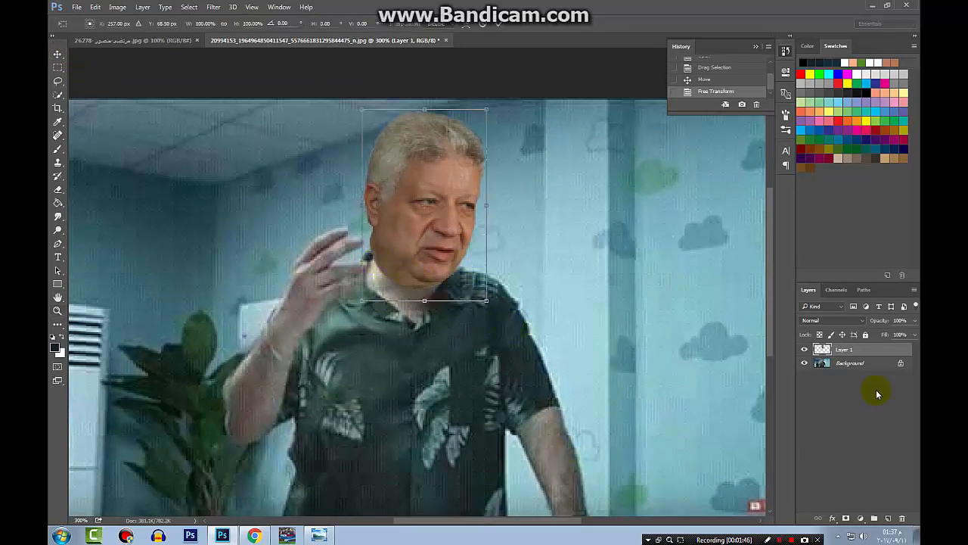
pyautogui.moveTo(883, 325); pyautogui.dragTo(877, 323)
# Scale the head to about 86%, rotate it about 3.3° to align with the face beneath, and apply the transform.
pyautogui.moveTo(487, 303); pyautogui.dragTo(457, 261)
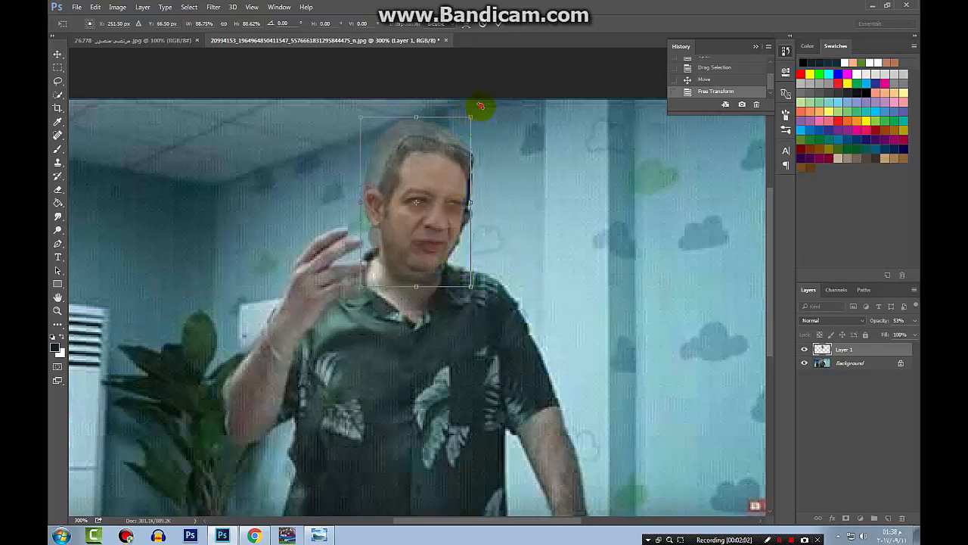
pyautogui.moveTo(480, 106); pyautogui.dragTo(487, 105)
pyautogui.moveTo(434, 264); pyautogui.dragTo(436, 264)
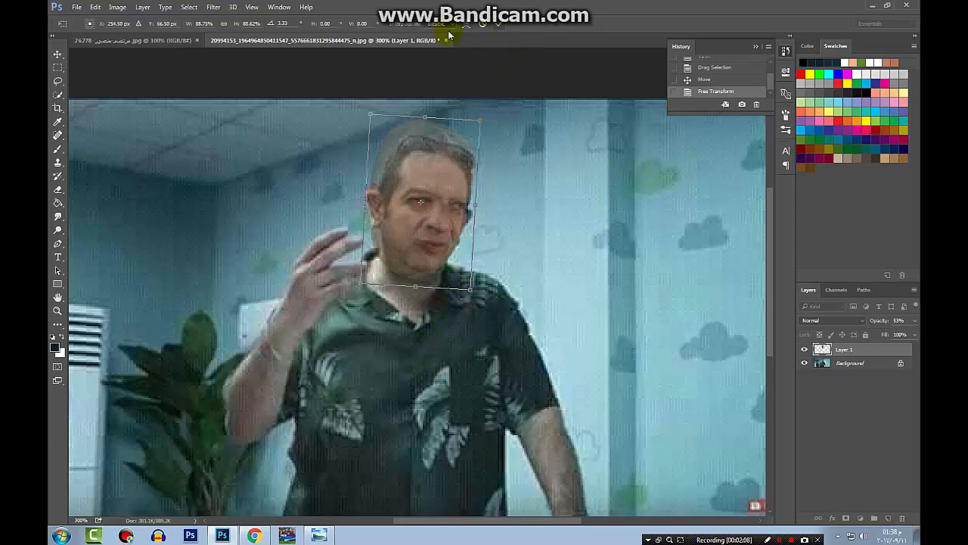
pyautogui.moveTo(370, 112); pyautogui.dragTo(372, 121)
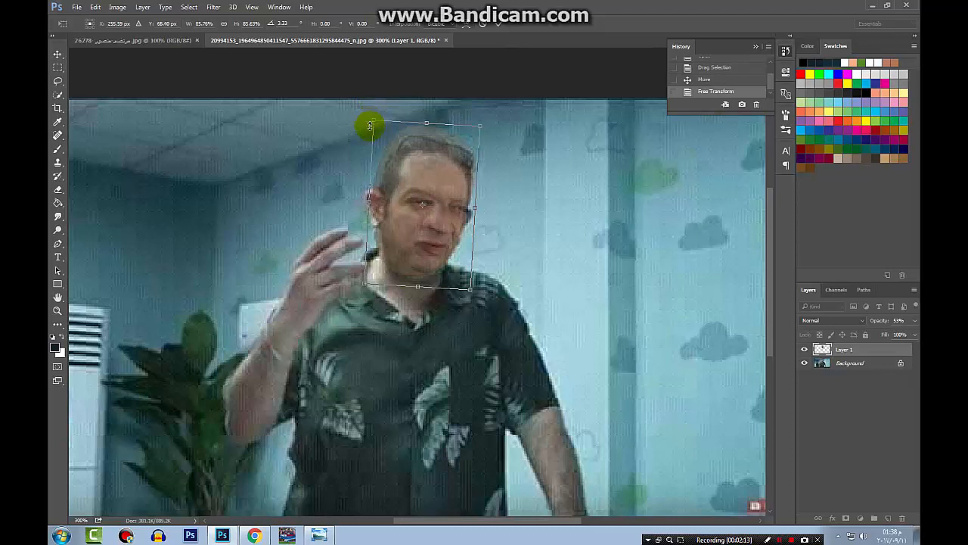
pyautogui.click(500, 24)
# Set the head layer's opacity to 100%.
pyautogui.press('z')
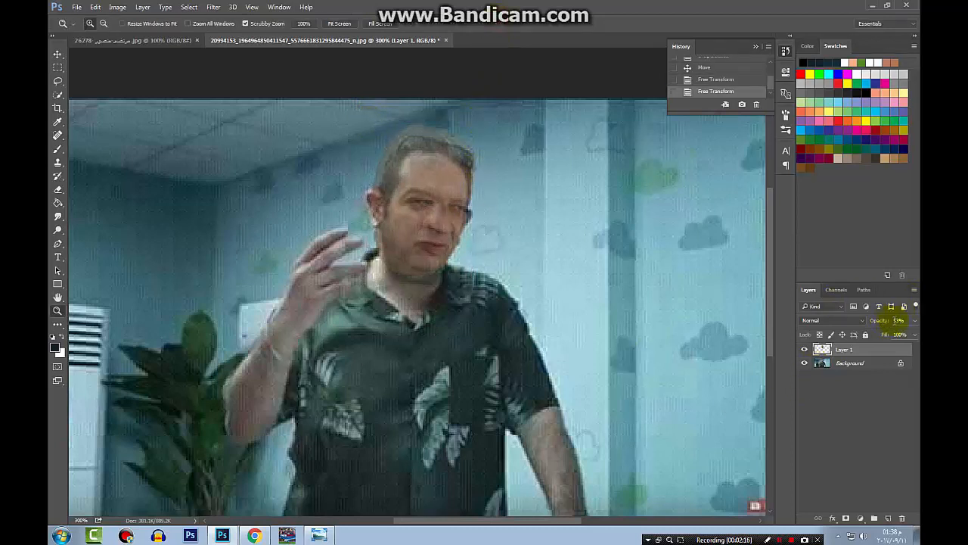
pyautogui.write('100')
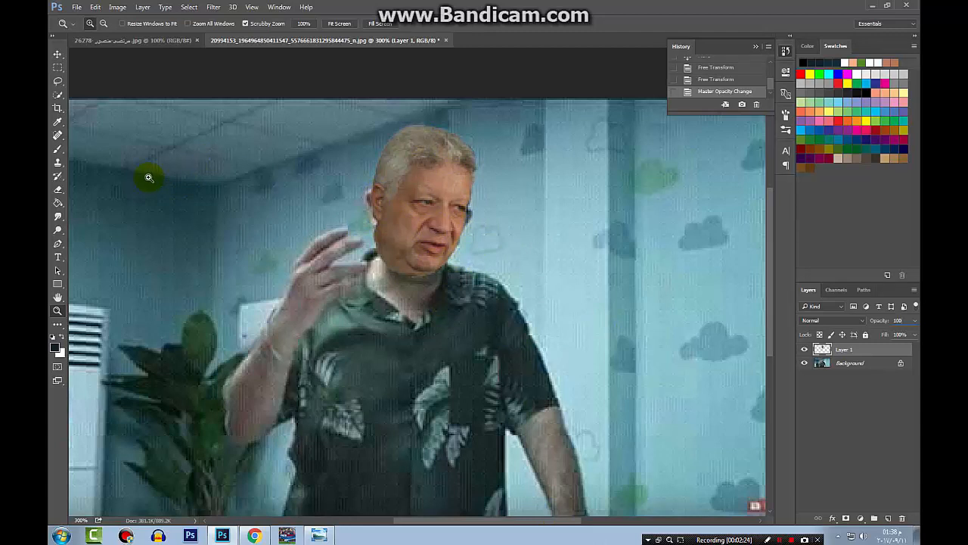
# Smudge the Background layer around the new head to hide the original man's protruding ear, glasses and face edges.
pyautogui.click(58, 217)
pyautogui.moveTo(60, 219)
pyautogui.mouseDown()
pyautogui.moveTo(87, 225)
pyautogui.moveTo(96, 242)
pyautogui.mouseUp()
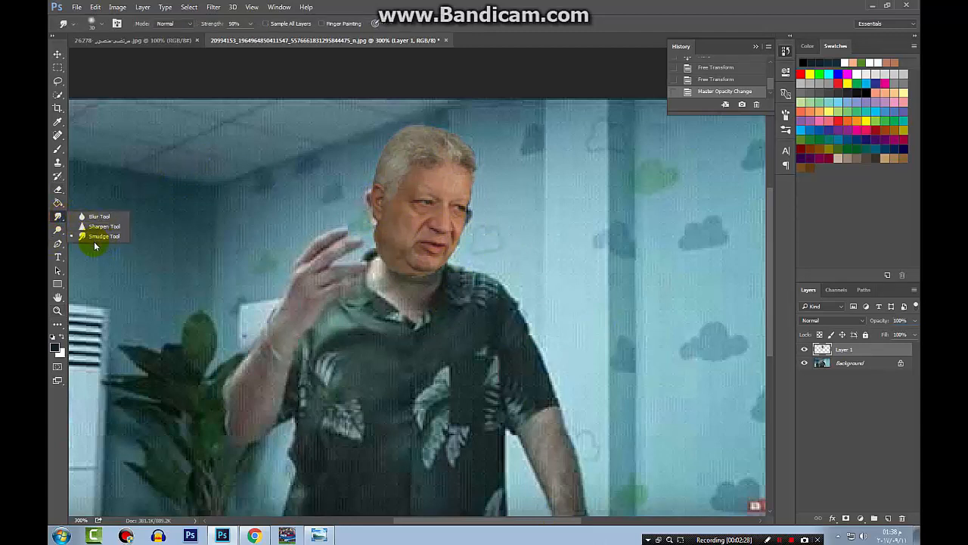
pyautogui.click(94, 240)
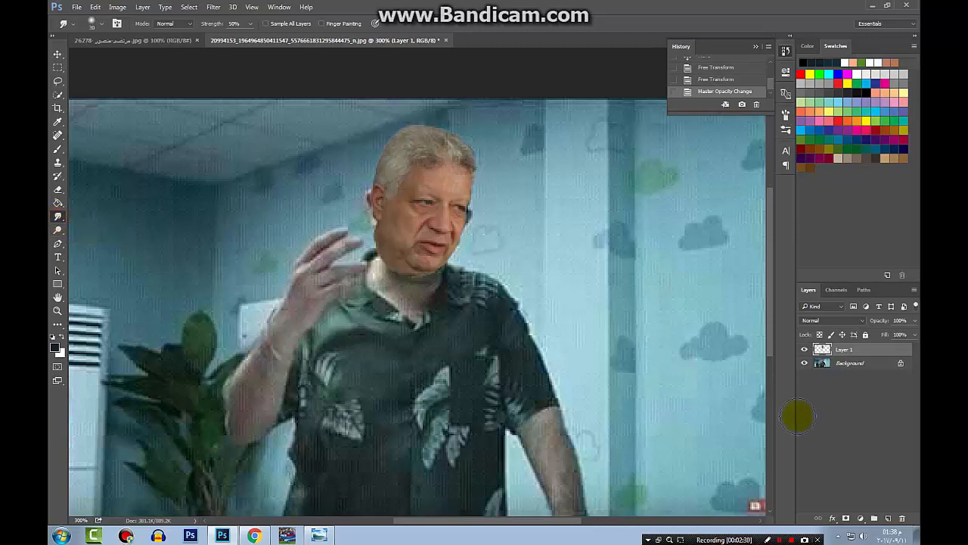
pyautogui.click(850, 365)
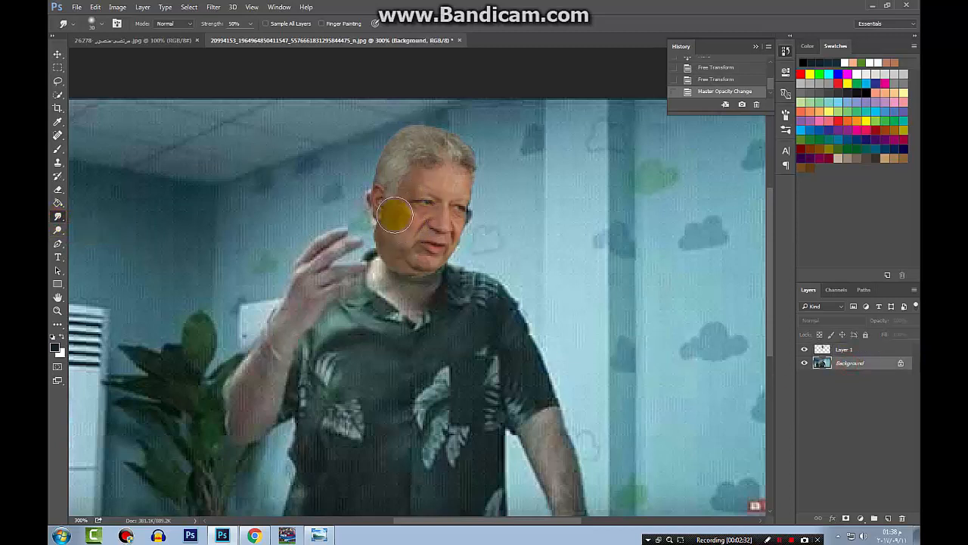
pyautogui.moveTo(394, 215)
pyautogui.mouseDown()
pyautogui.moveTo(356, 199)
pyautogui.moveTo(368, 194)
pyautogui.moveTo(392, 225)
pyautogui.mouseUp()
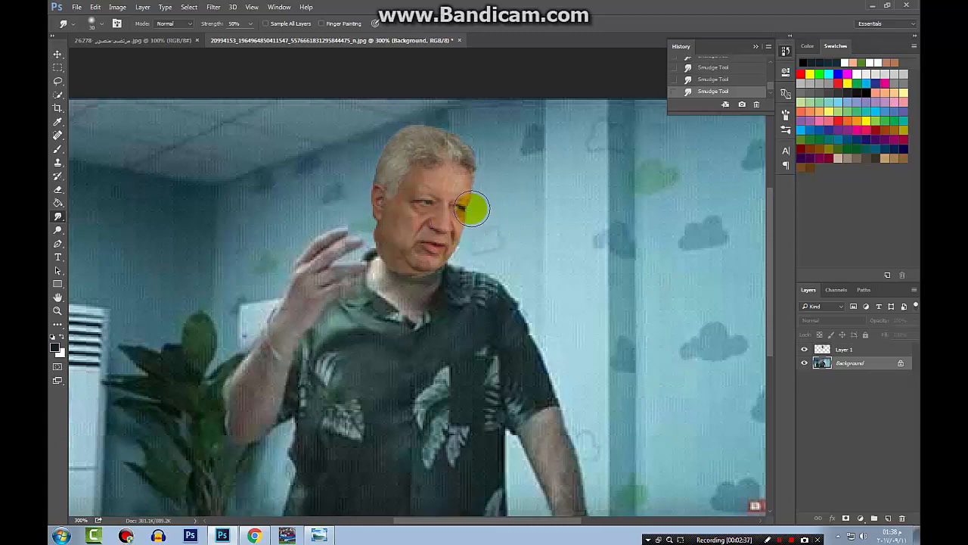
pyautogui.moveTo(472, 209)
pyautogui.mouseDown()
pyautogui.moveTo(444, 206)
pyautogui.moveTo(454, 238)
pyautogui.moveTo(463, 239)
pyautogui.moveTo(444, 264)
pyautogui.mouseUp()
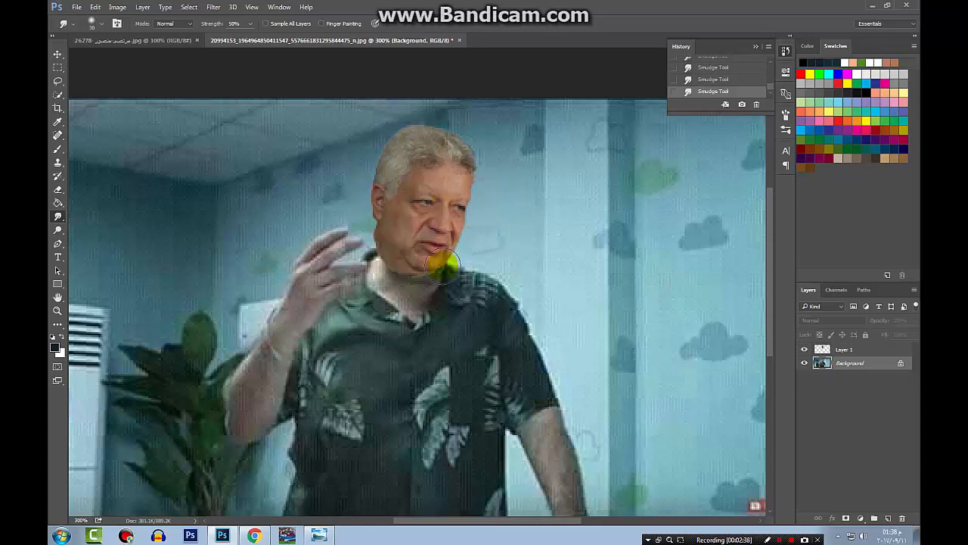
pyautogui.click(268, 330)
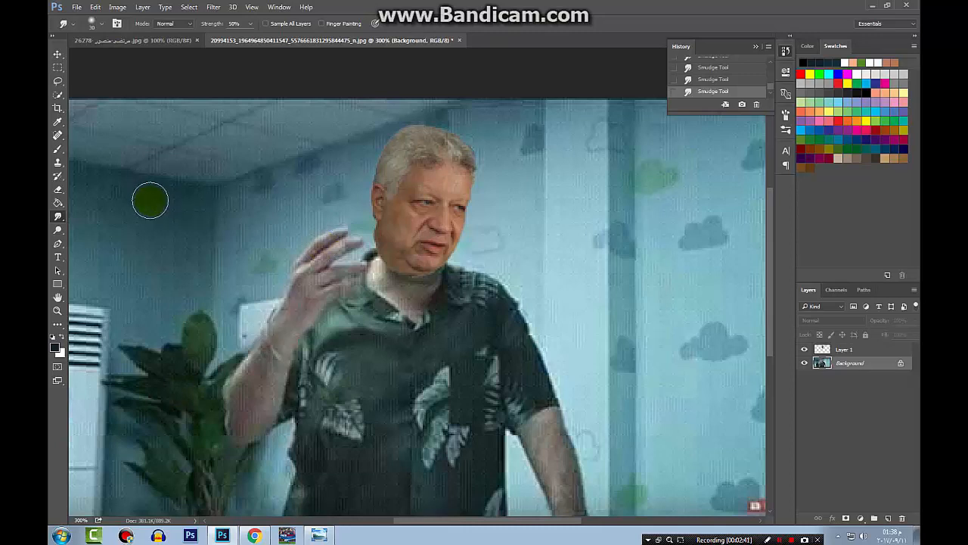
pyautogui.click(57, 53)
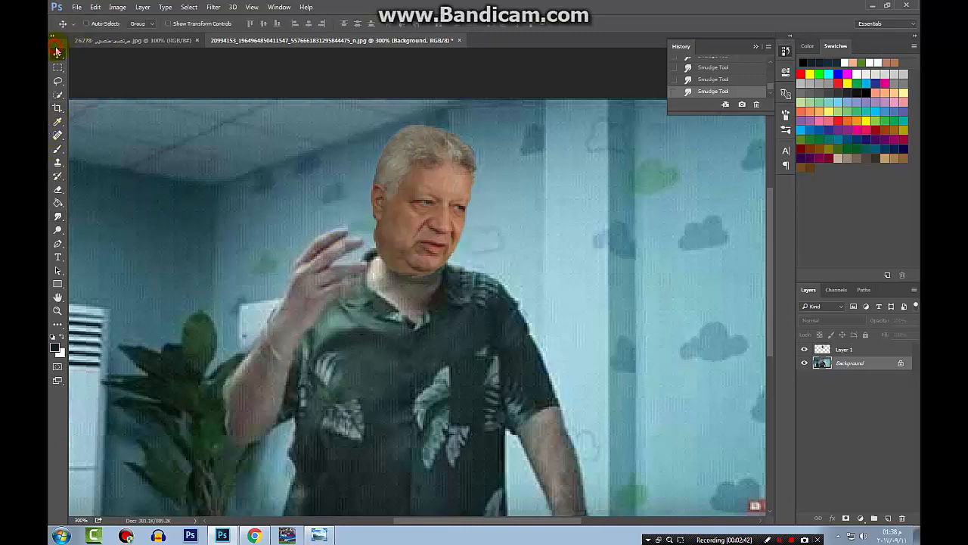
# Scale the head layer down to about 96% with Free Transform and apply the transform.
pyautogui.press('ctrl')
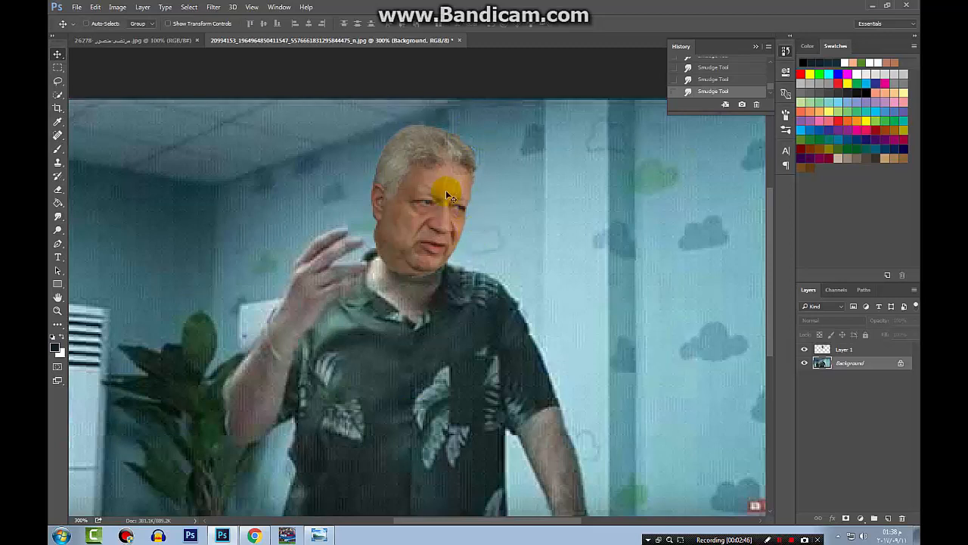
pyautogui.click(842, 348)
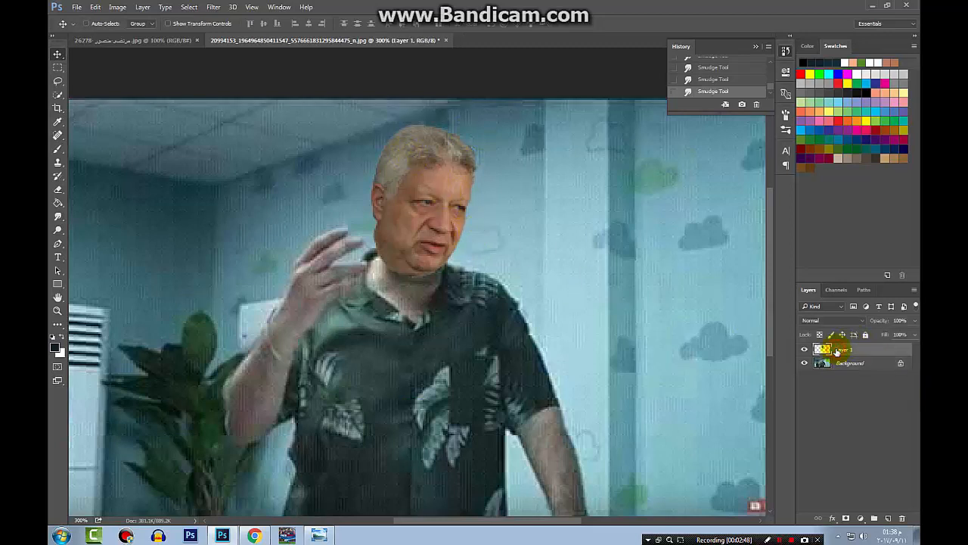
pyautogui.hotkey('ctrl', 't')
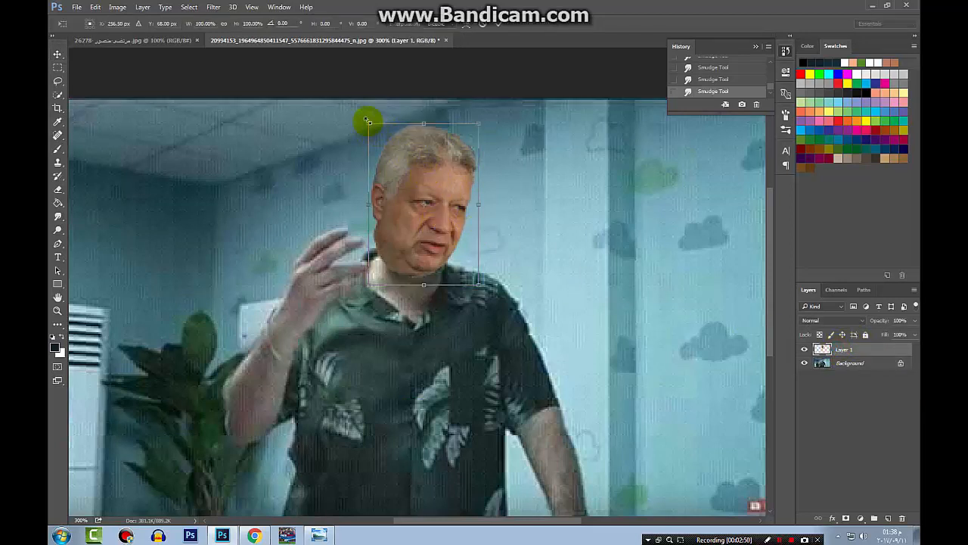
pyautogui.moveTo(367, 121); pyautogui.dragTo(368, 132)
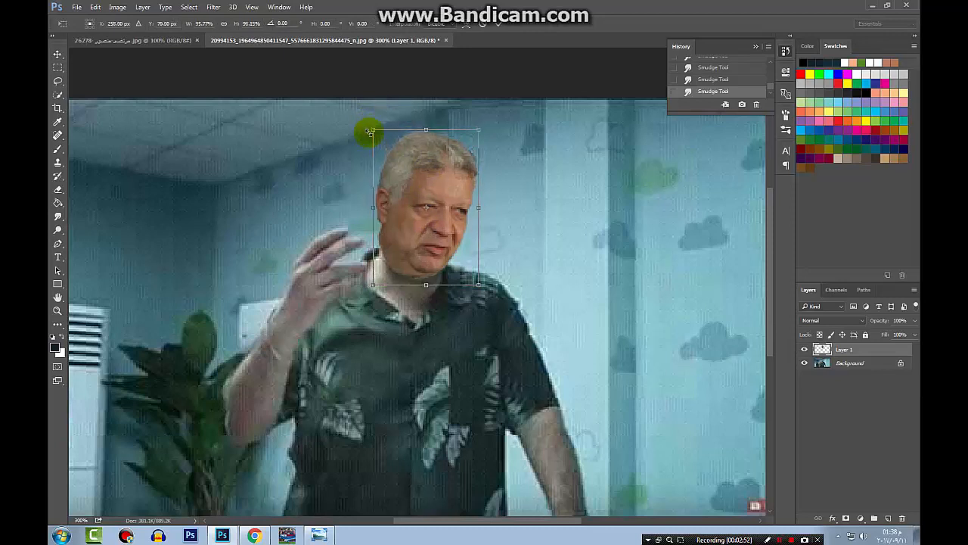
pyautogui.click(499, 30)
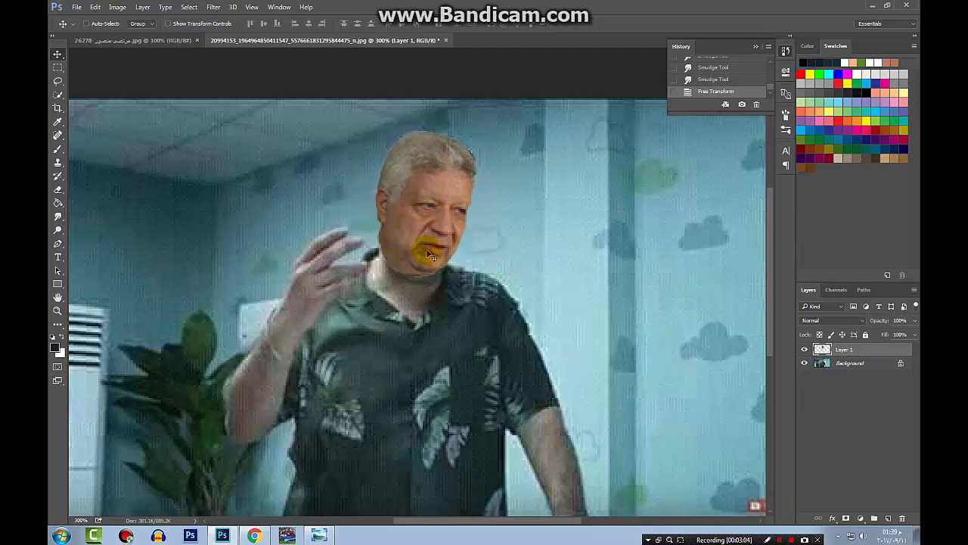
# Apply a Hue/Saturation adjustment to the head layer with Hue +14, Saturation -36 and Lightness -6.
pyautogui.press('ctrl')
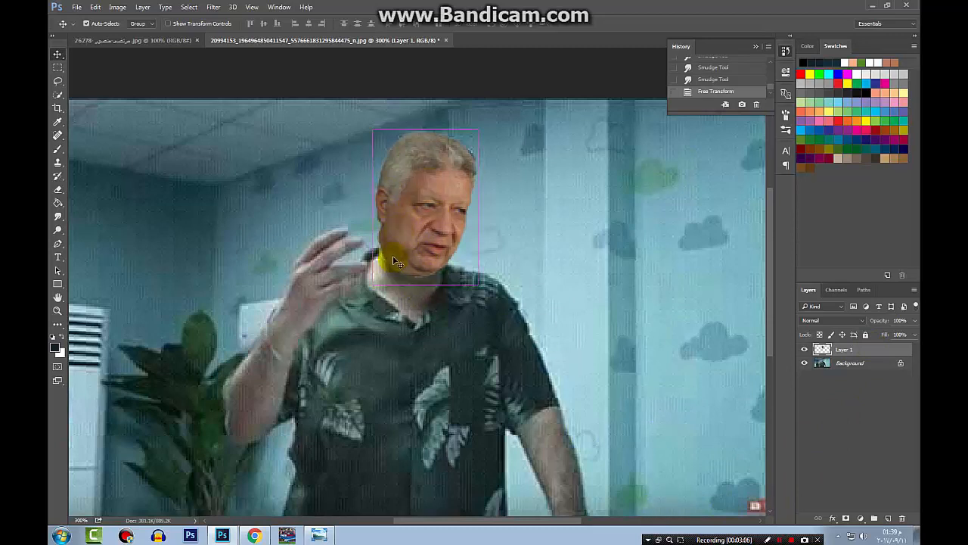
pyautogui.hotkey('ctrl', 'u')
pyautogui.moveTo(486, 126); pyautogui.dragTo(641, 148)
pyautogui.moveTo(614, 262)
pyautogui.mouseDown()
pyautogui.moveTo(601, 262)
pyautogui.moveTo(612, 260)
pyautogui.mouseUp()
pyautogui.moveTo(614, 216); pyautogui.dragTo(592, 238)
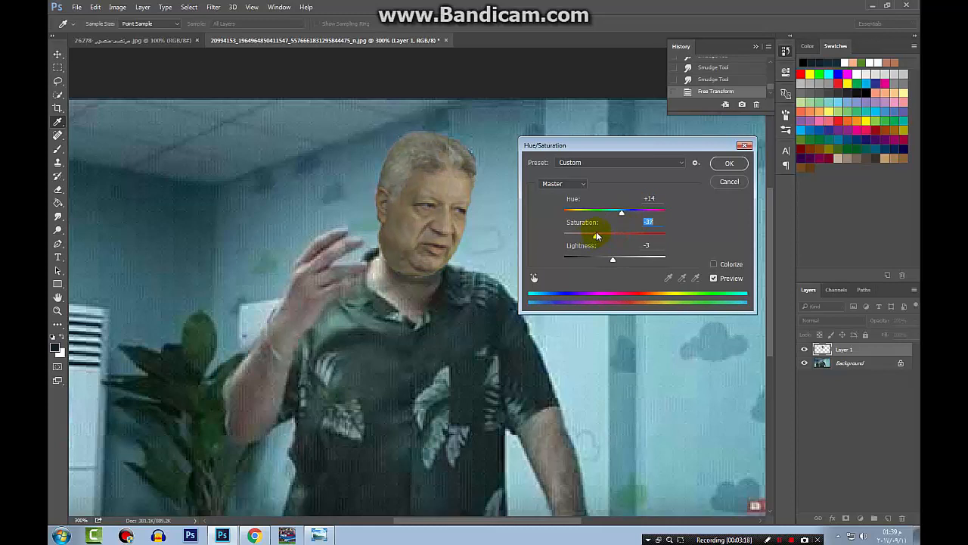
pyautogui.moveTo(614, 261); pyautogui.dragTo(614, 260)
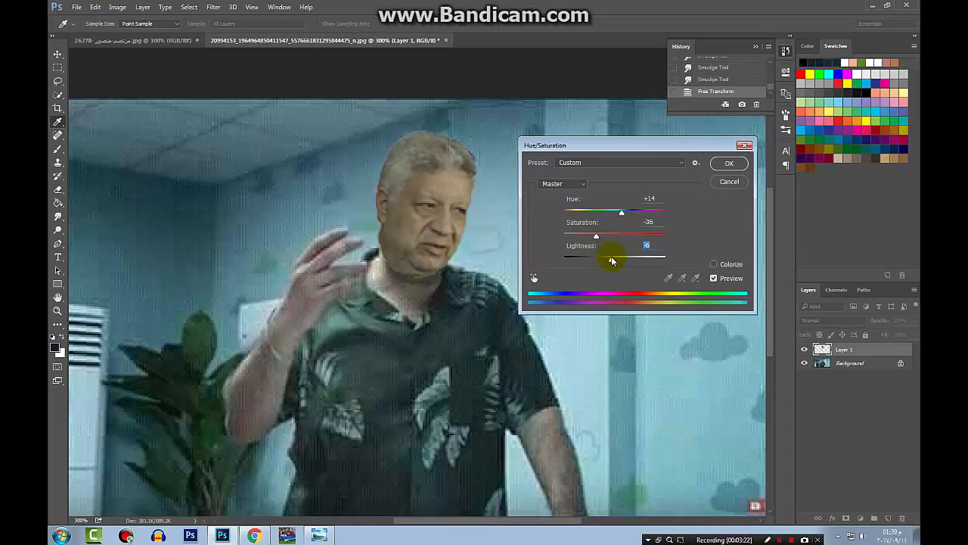
pyautogui.click(729, 163)
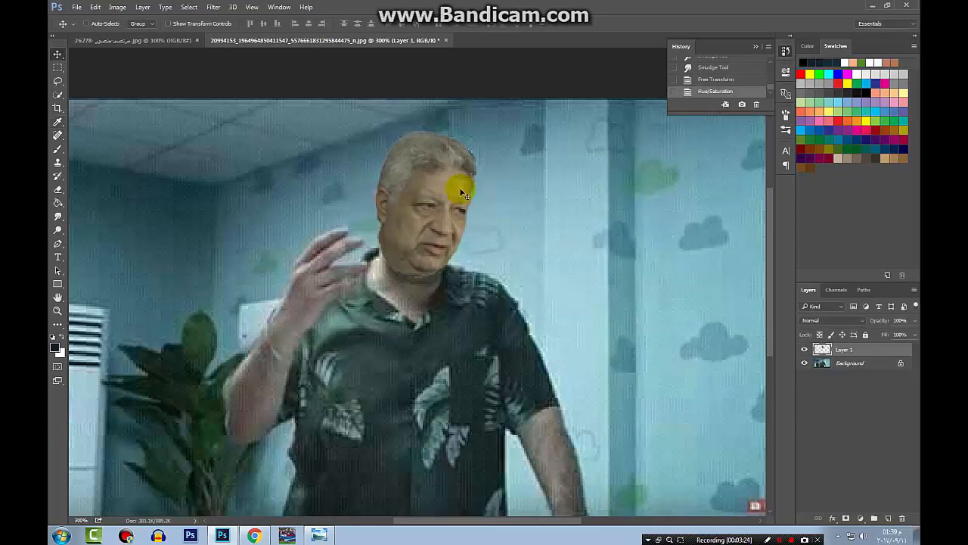
# Rotate the head about 2.9° counterclockwise with Free Transform and apply the transform.
pyautogui.hotkey('ctrl', 't')
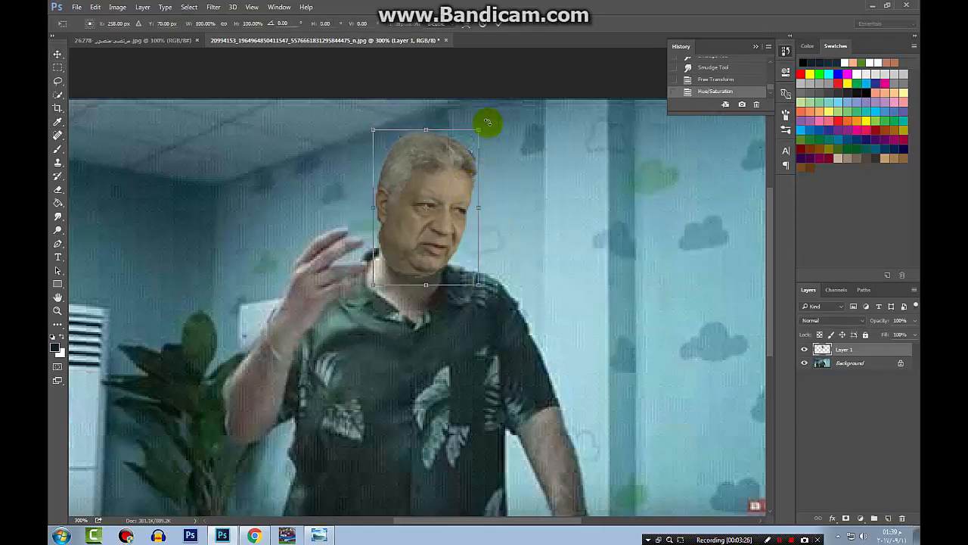
pyautogui.moveTo(489, 120); pyautogui.dragTo(490, 114)
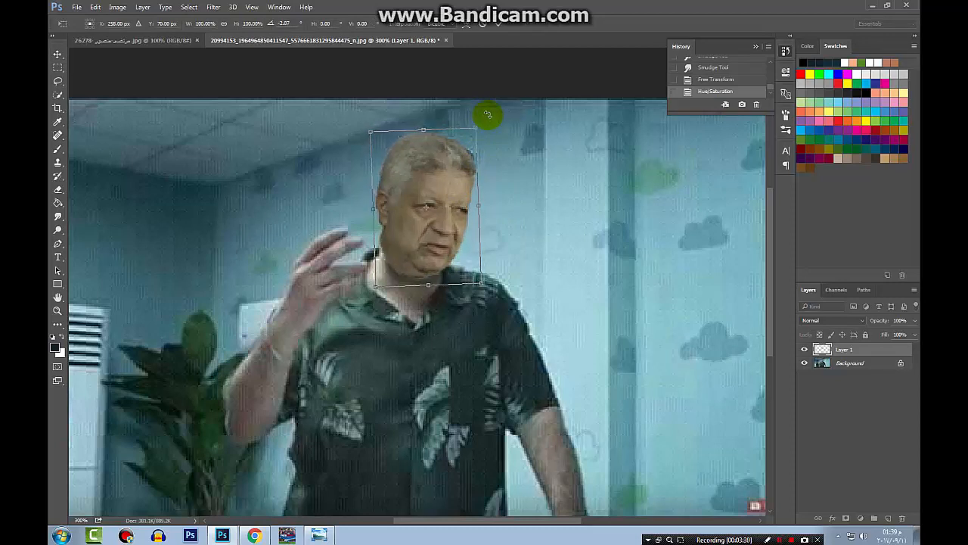
pyautogui.click(499, 24)
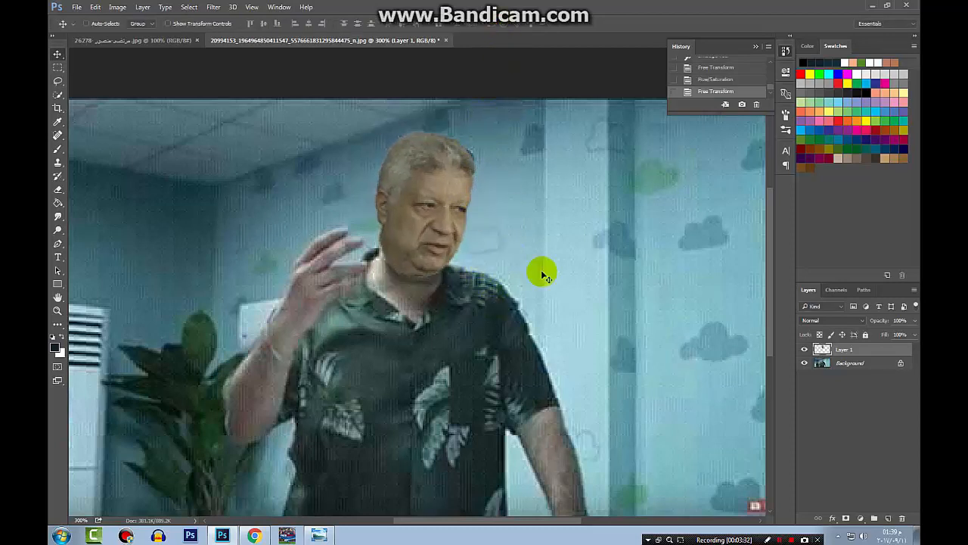
# Add a Color Overlay to the head layer with color 827f76 sampled from the neck and set its opacity to 0%.
pyautogui.click(833, 519)
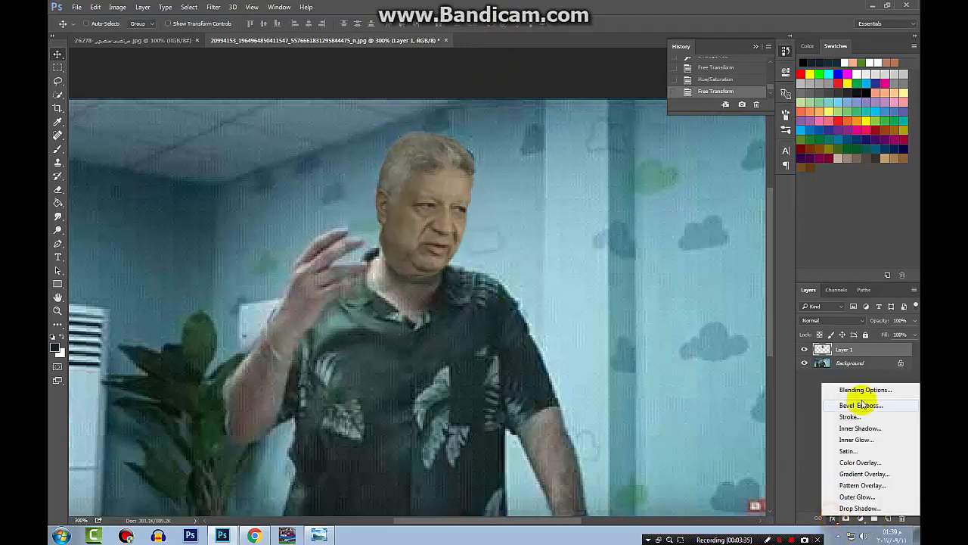
pyautogui.click(853, 462)
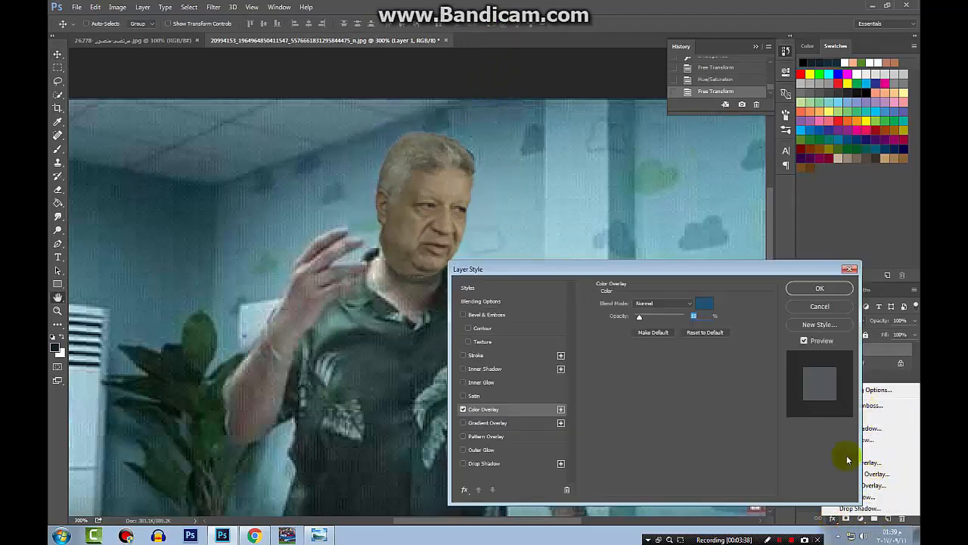
pyautogui.click(698, 309)
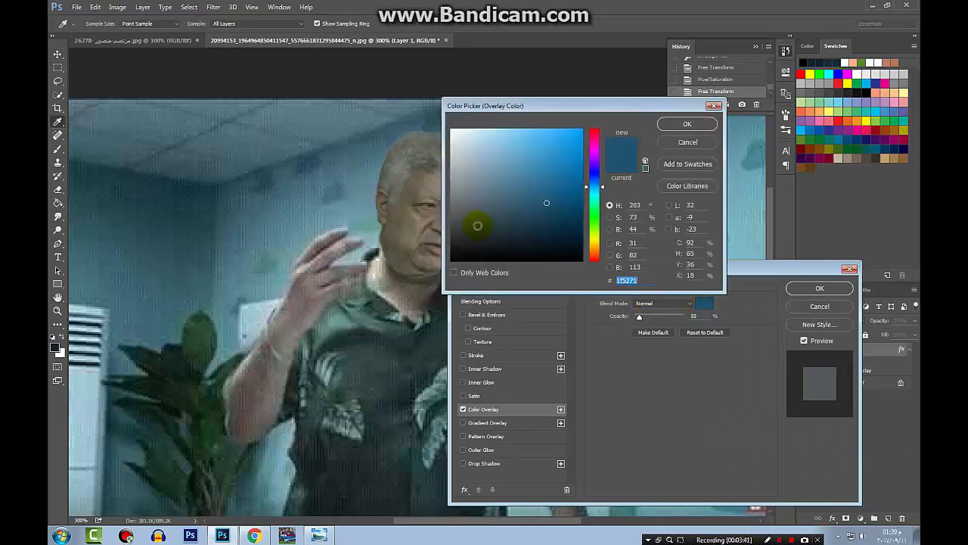
pyautogui.click(391, 277)
pyautogui.click(377, 276)
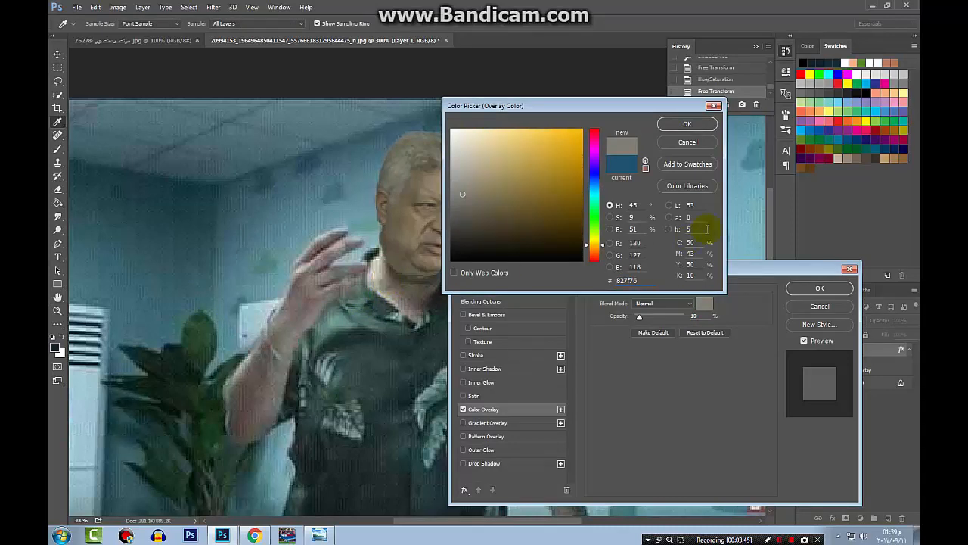
pyautogui.click(687, 124)
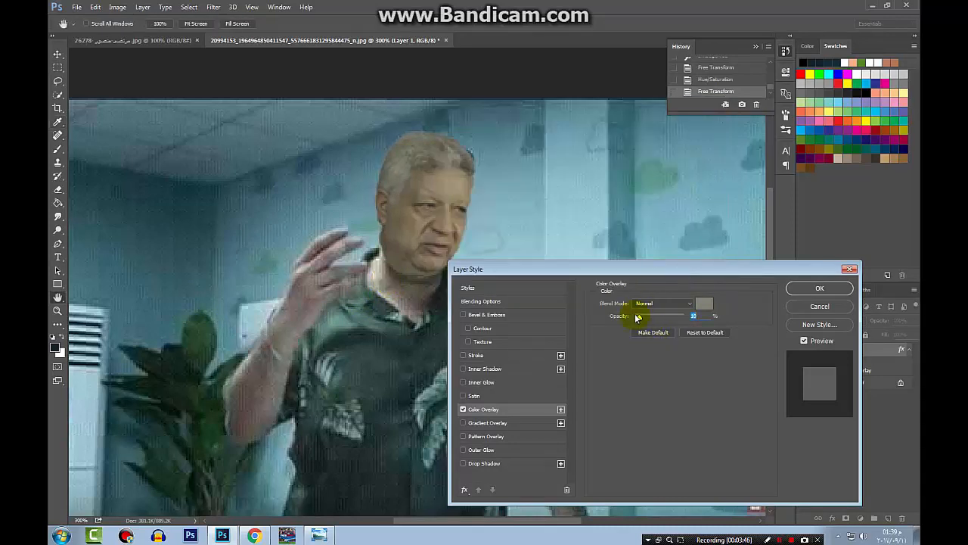
pyautogui.moveTo(637, 318)
pyautogui.mouseDown()
pyautogui.moveTo(679, 315)
pyautogui.moveTo(633, 318)
pyautogui.mouseUp()
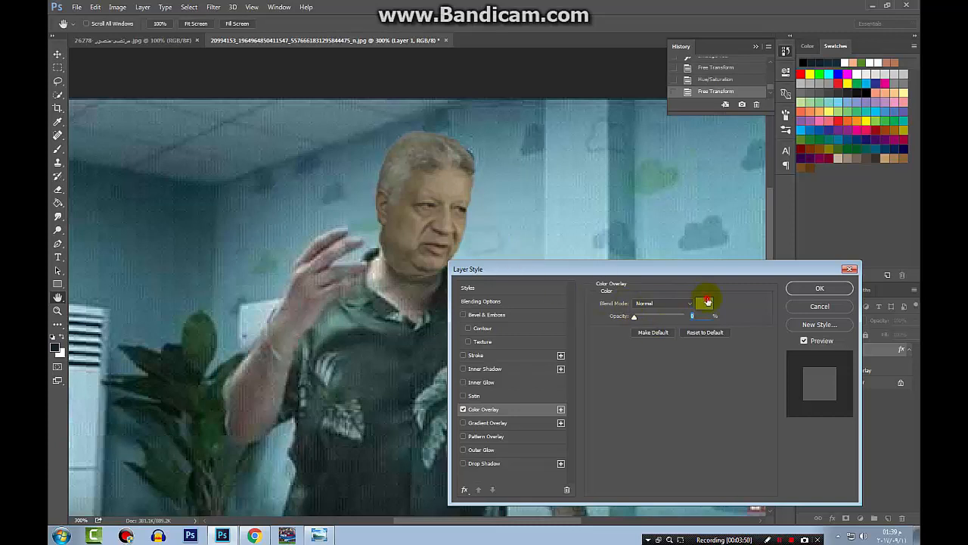
# Change the overlay color to 615956 sampled from the raised hand, set its opacity to about 14%, and apply the layer style.
pyautogui.click(706, 302)
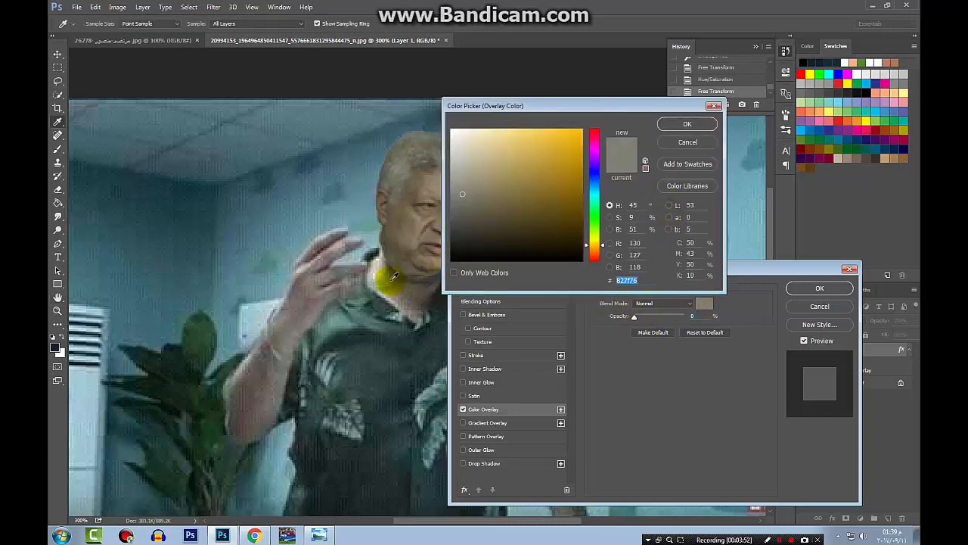
pyautogui.click(323, 280)
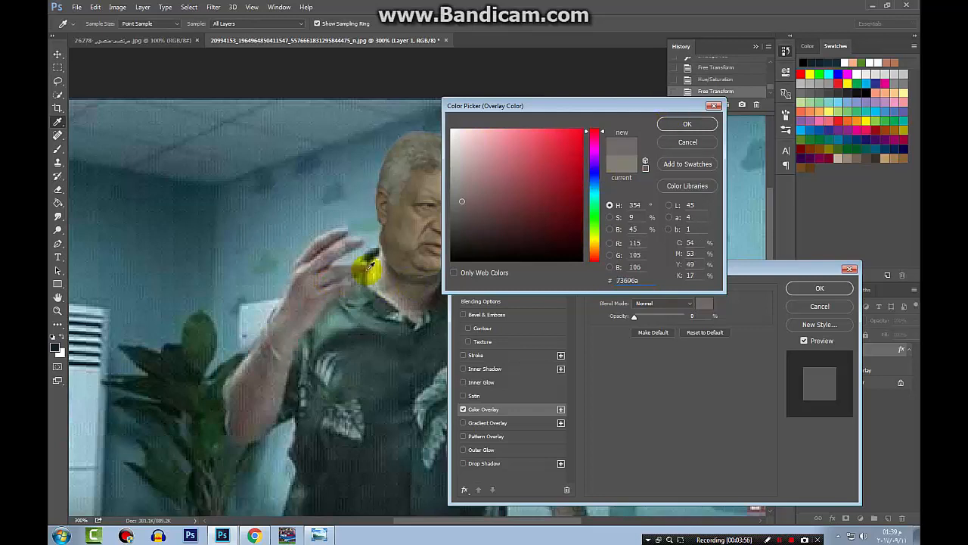
pyautogui.click(347, 272)
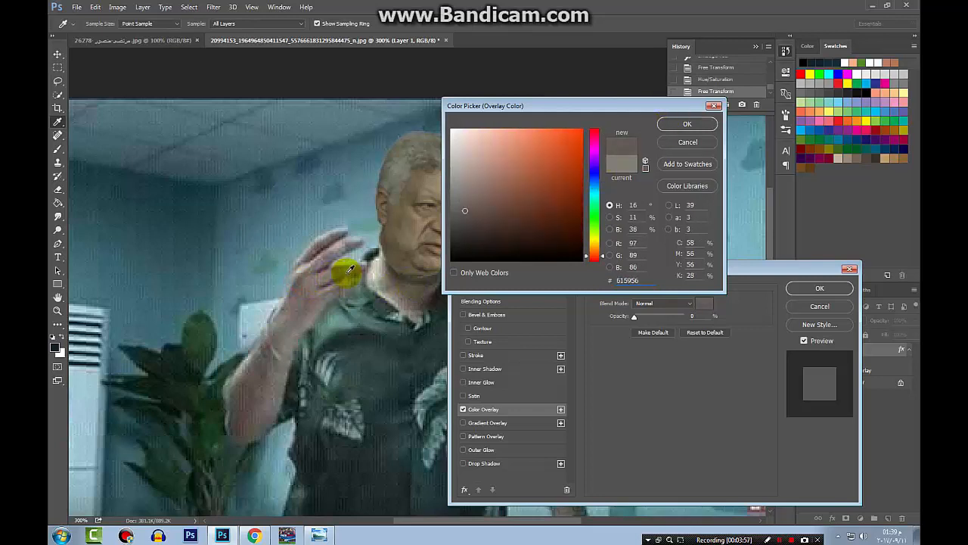
pyautogui.click(687, 125)
pyautogui.click(687, 123)
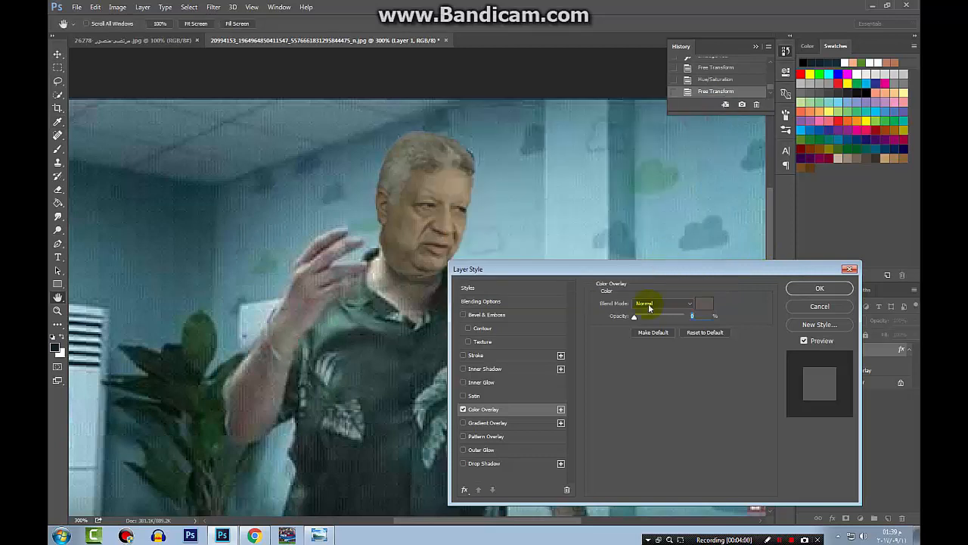
pyautogui.moveTo(647, 319); pyautogui.dragTo(668, 312)
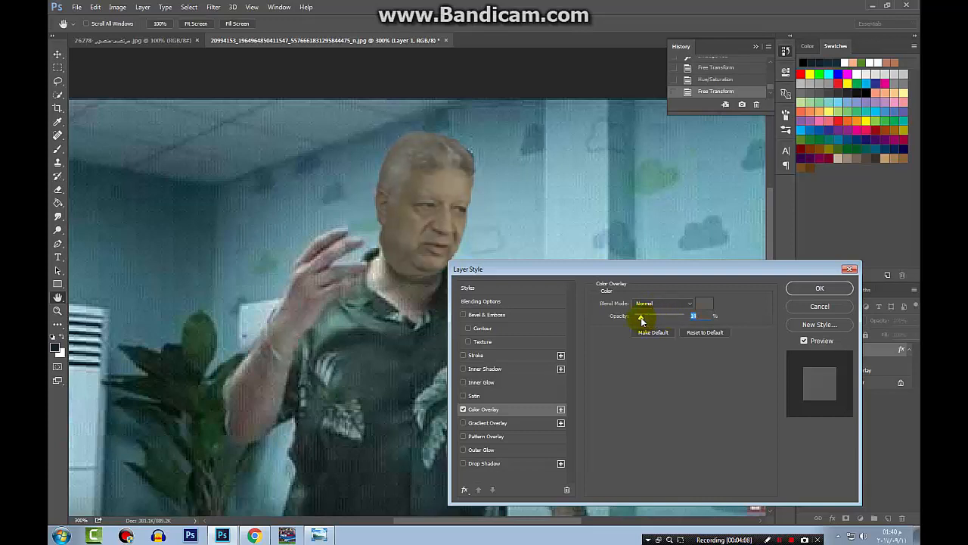
pyautogui.click(834, 289)
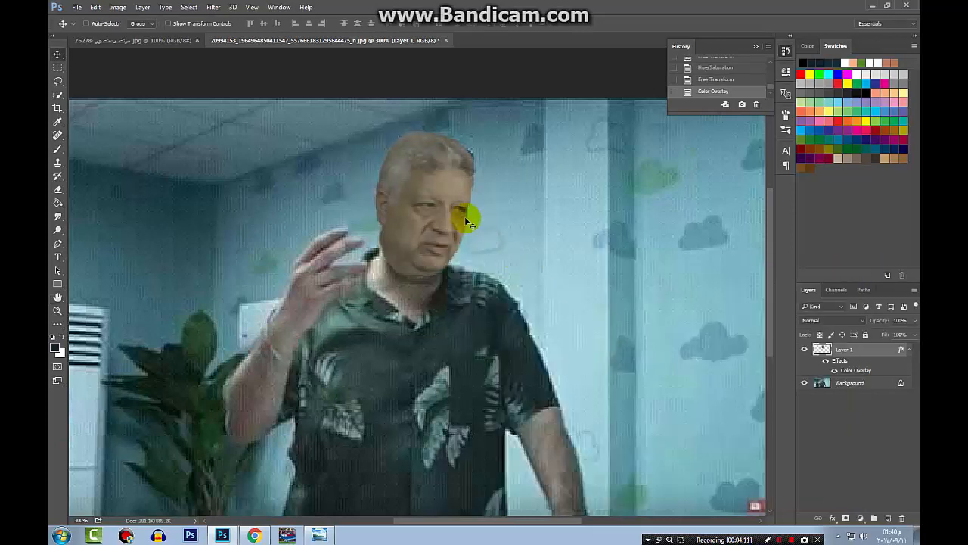
# Nudge the head slightly to the right, and smudge its outline around the jaw, neck, hair and face with a smaller brush.
pyautogui.press('Right')
pyautogui.press('Right')
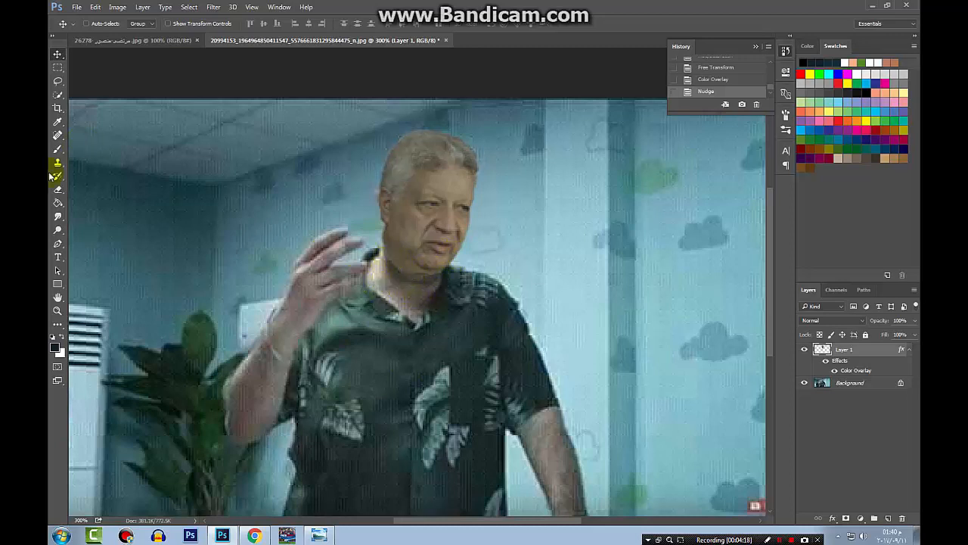
pyautogui.click(59, 216)
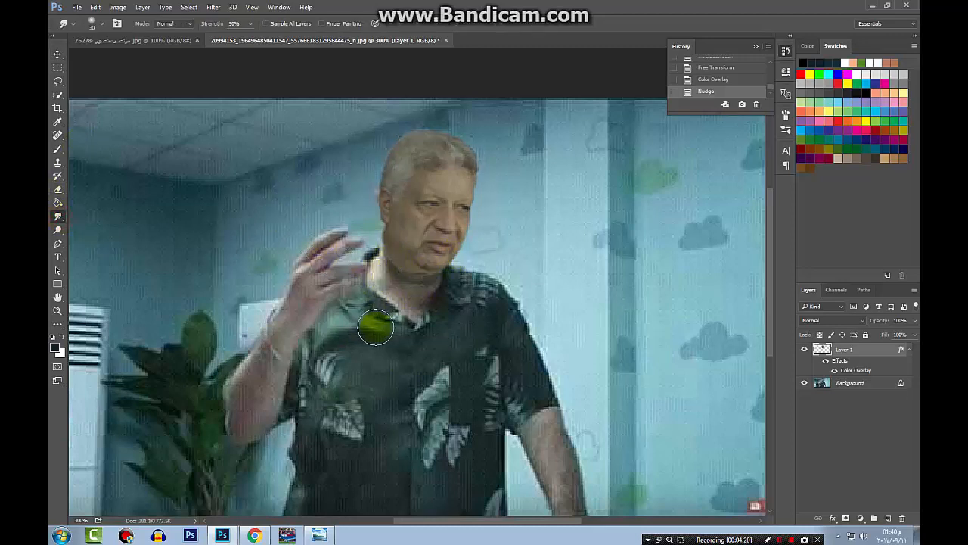
pyautogui.press('[')
pyautogui.press('[')
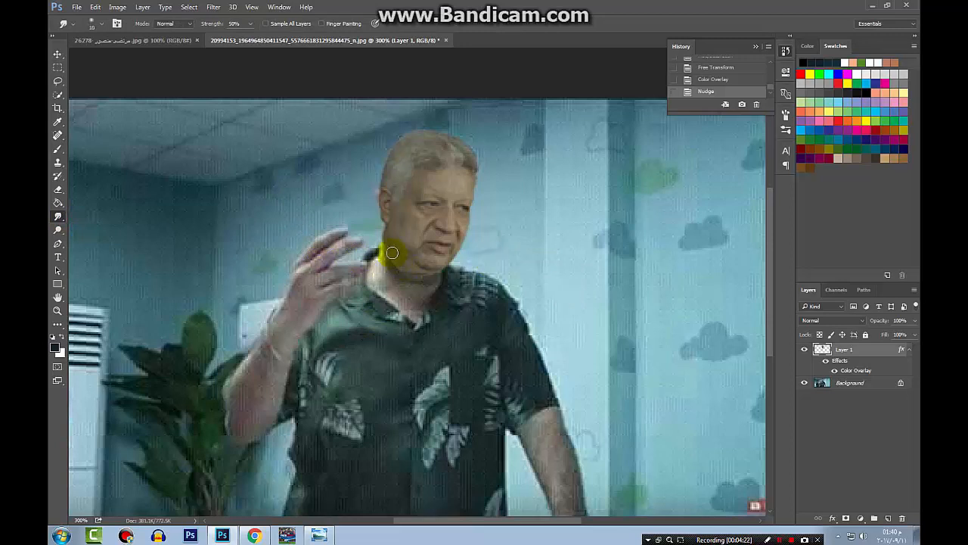
pyautogui.moveTo(388, 246)
pyautogui.mouseDown()
pyautogui.moveTo(403, 283)
pyautogui.moveTo(394, 272)
pyautogui.moveTo(440, 142)
pyautogui.moveTo(503, 104)
pyautogui.moveTo(401, 264)
pyautogui.moveTo(382, 259)
pyautogui.moveTo(390, 271)
pyautogui.moveTo(391, 261)
pyautogui.moveTo(394, 270)
pyautogui.moveTo(420, 274)
pyautogui.moveTo(412, 288)
pyautogui.moveTo(434, 285)
pyautogui.moveTo(438, 270)
pyautogui.moveTo(428, 282)
pyautogui.moveTo(400, 268)
pyautogui.moveTo(398, 277)
pyautogui.moveTo(425, 269)
pyautogui.moveTo(398, 287)
pyautogui.moveTo(371, 264)
pyautogui.mouseUp()
pyautogui.press(']')
pyautogui.press('[')
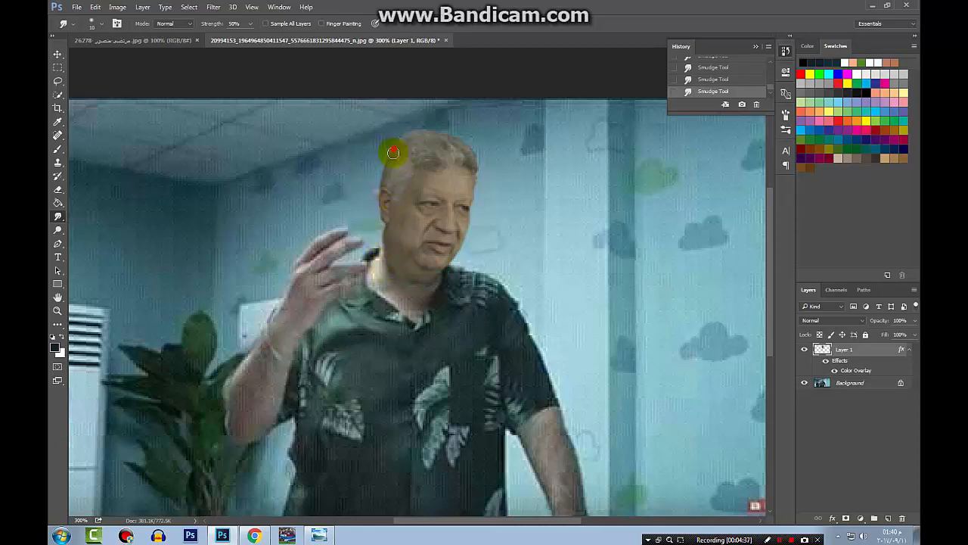
pyautogui.moveTo(389, 161)
pyautogui.mouseDown()
pyautogui.moveTo(376, 206)
pyautogui.moveTo(381, 239)
pyautogui.mouseUp()
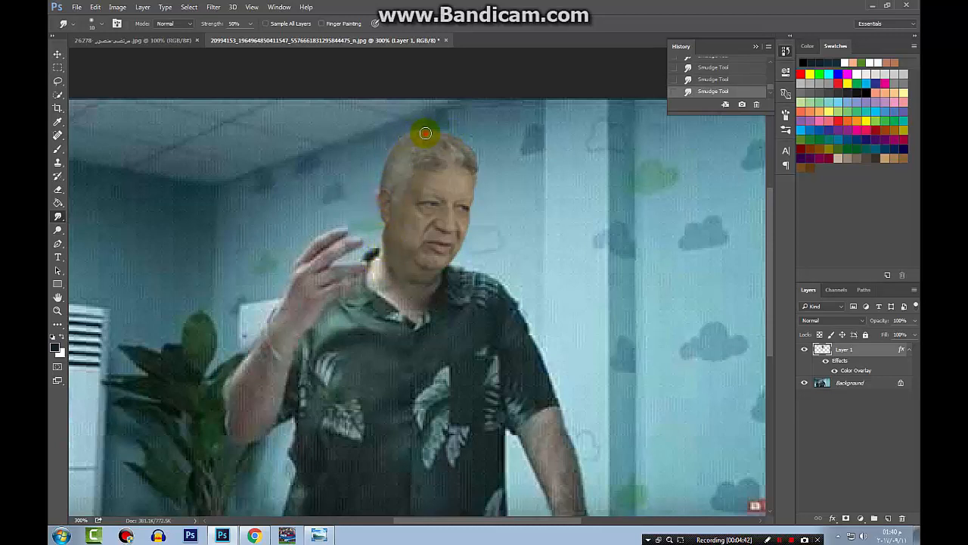
pyautogui.moveTo(450, 137)
pyautogui.mouseDown()
pyautogui.moveTo(474, 156)
pyautogui.moveTo(474, 181)
pyautogui.mouseUp()
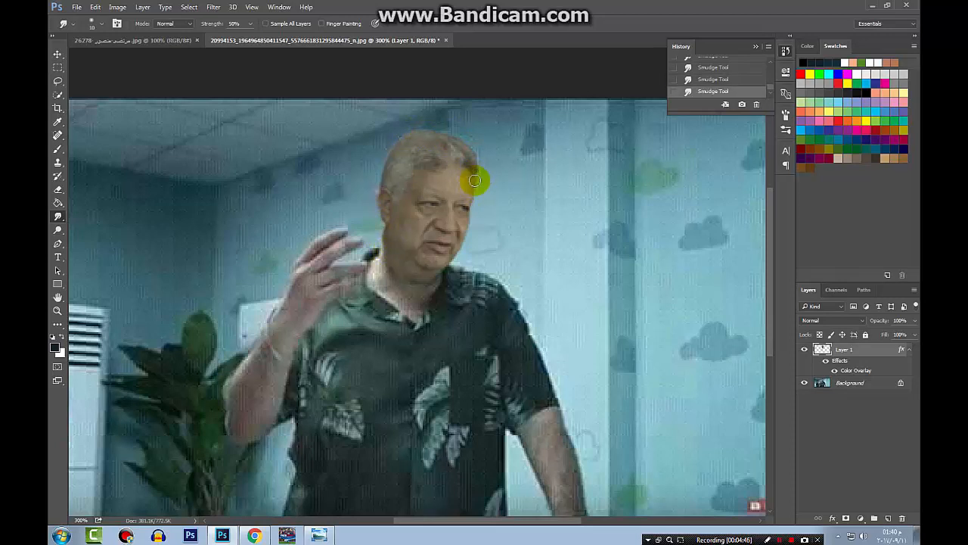
pyautogui.moveTo(460, 242); pyautogui.dragTo(437, 272)
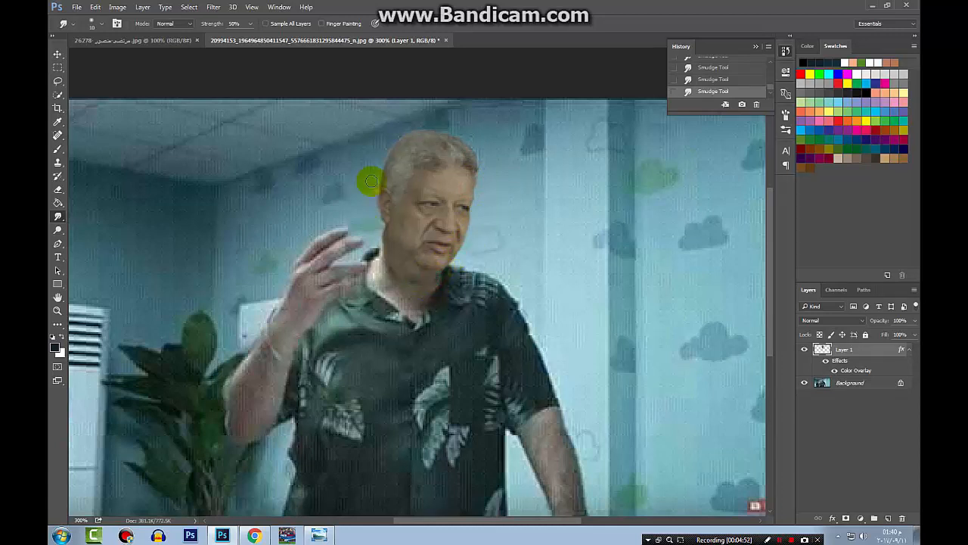
# Scale the head to about 97% width and 95% height with Free Transform and apply the transform.
pyautogui.press('z')
pyautogui.rightClick(449, 228)
pyautogui.click(475, 258)
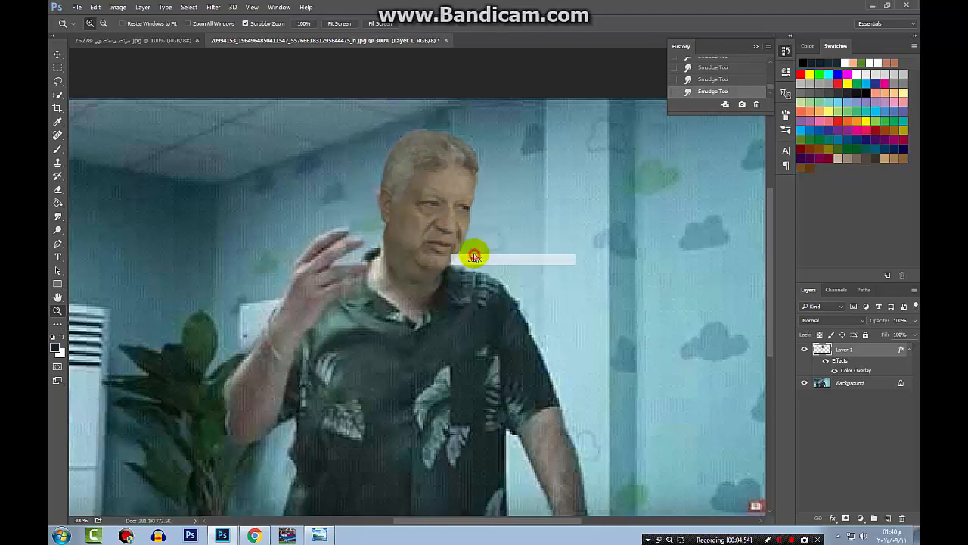
pyautogui.rightClick(475, 210)
pyautogui.click(500, 228)
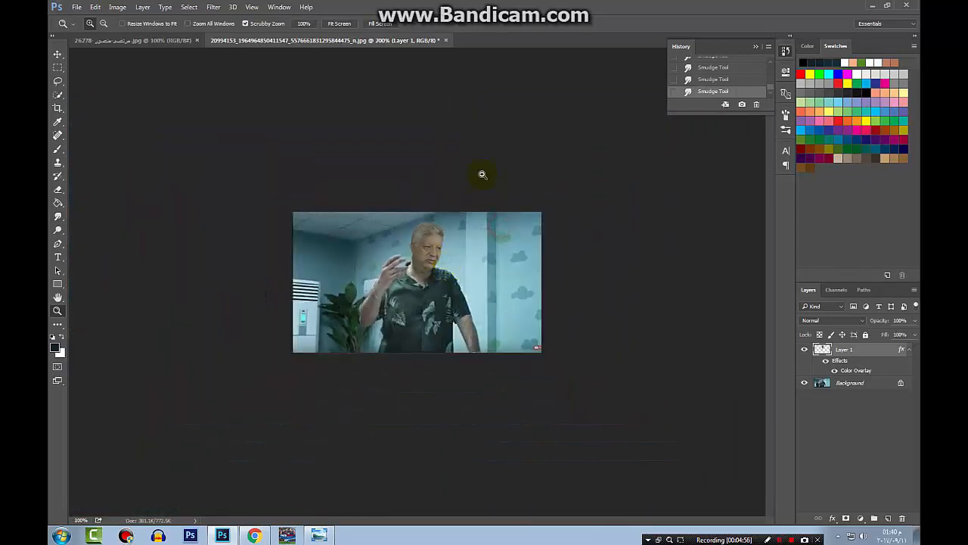
pyautogui.hotkey('ctrl', 't')
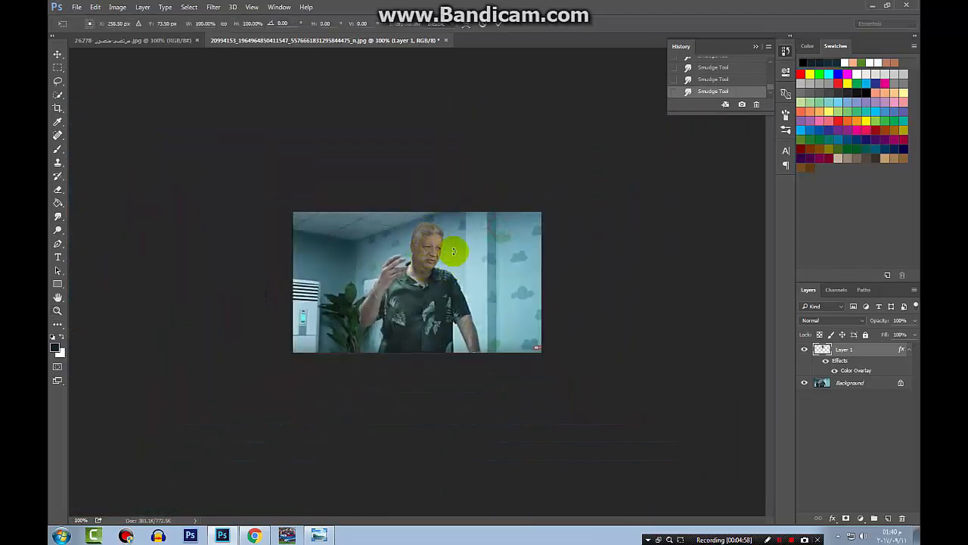
pyautogui.moveTo(445, 279)
pyautogui.mouseDown()
pyautogui.moveTo(444, 270)
pyautogui.moveTo(446, 281)
pyautogui.mouseUp()
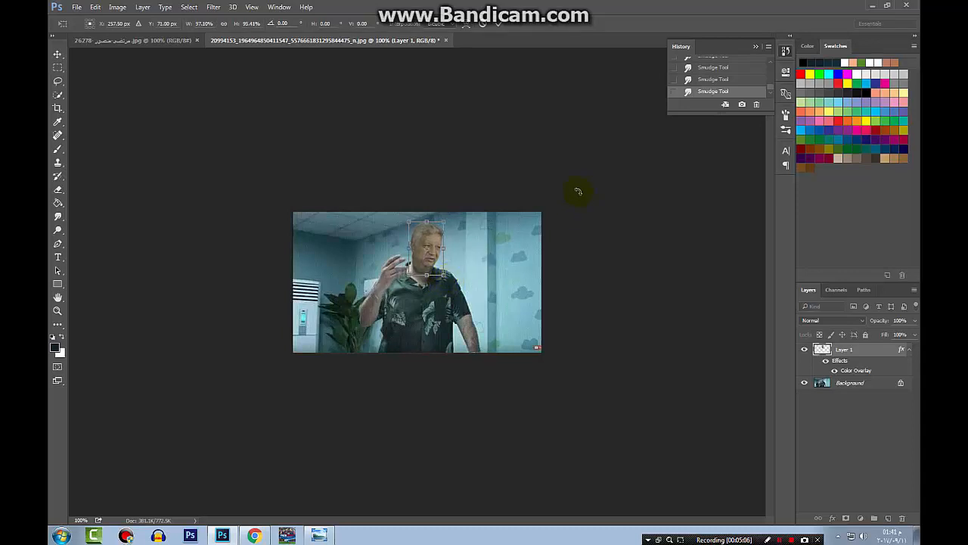
pyautogui.click(496, 25)
# Nudge the head slightly and reduce its height to about 95% with Free Transform, applying the transform.
pyautogui.press('z')
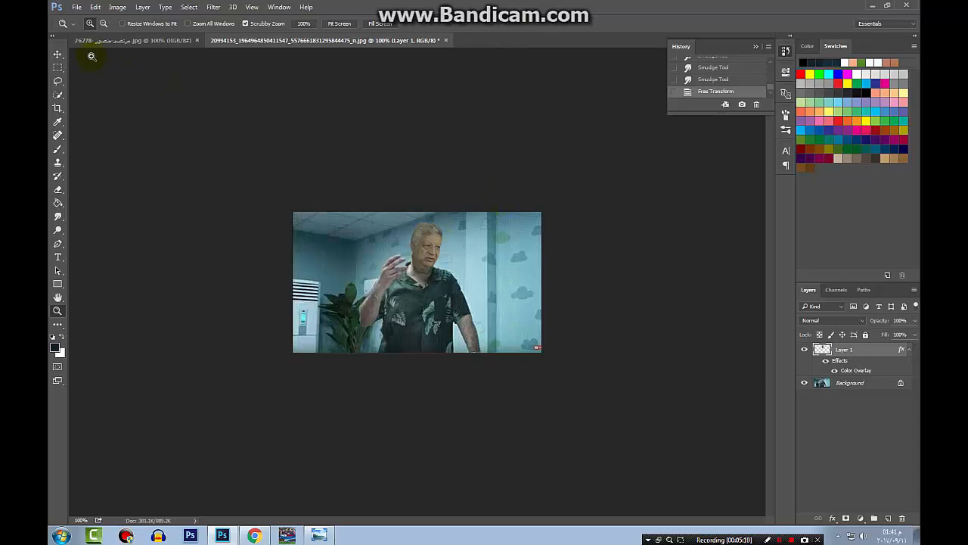
pyautogui.click(56, 54)
pyautogui.press('Up')
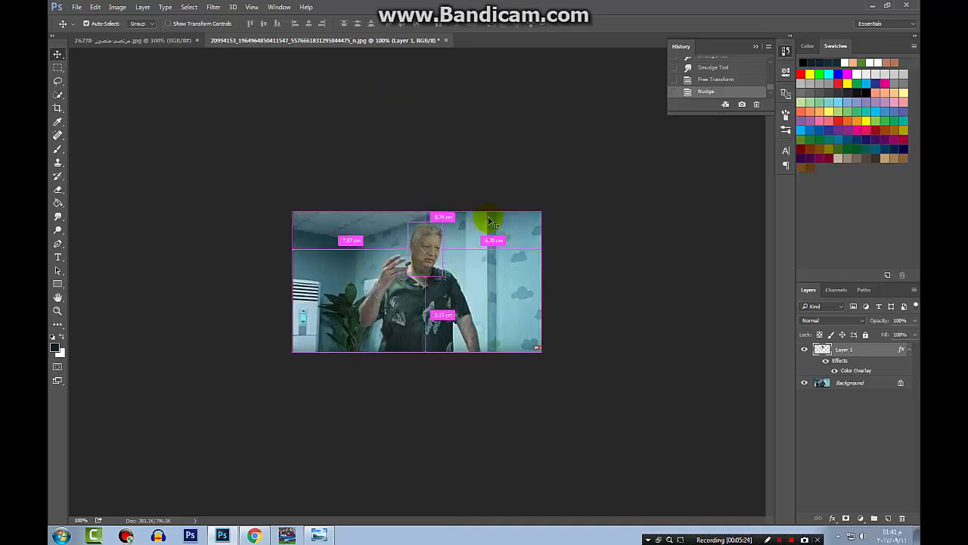
pyautogui.hotkey('ctrl', 't')
pyautogui.moveTo(429, 276); pyautogui.dragTo(428, 272)
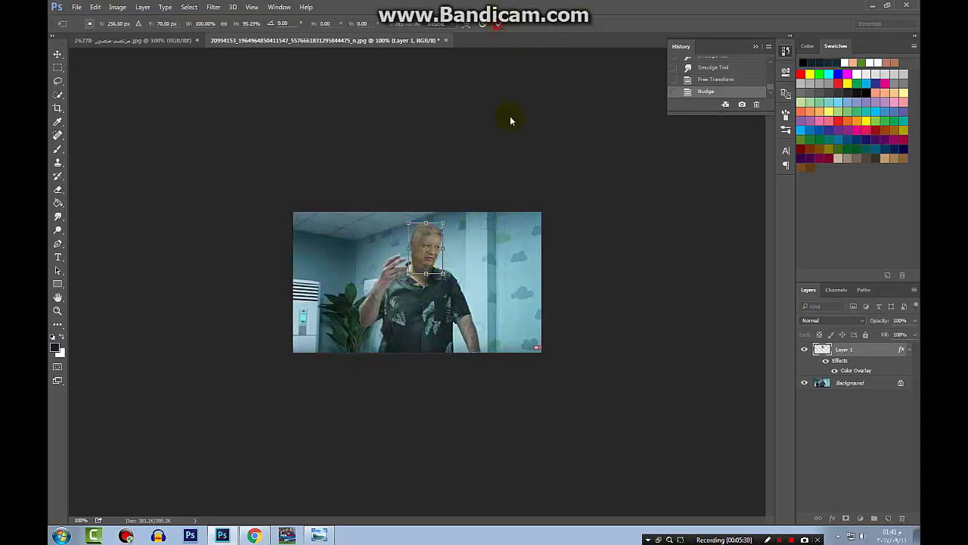
pyautogui.press('Return')
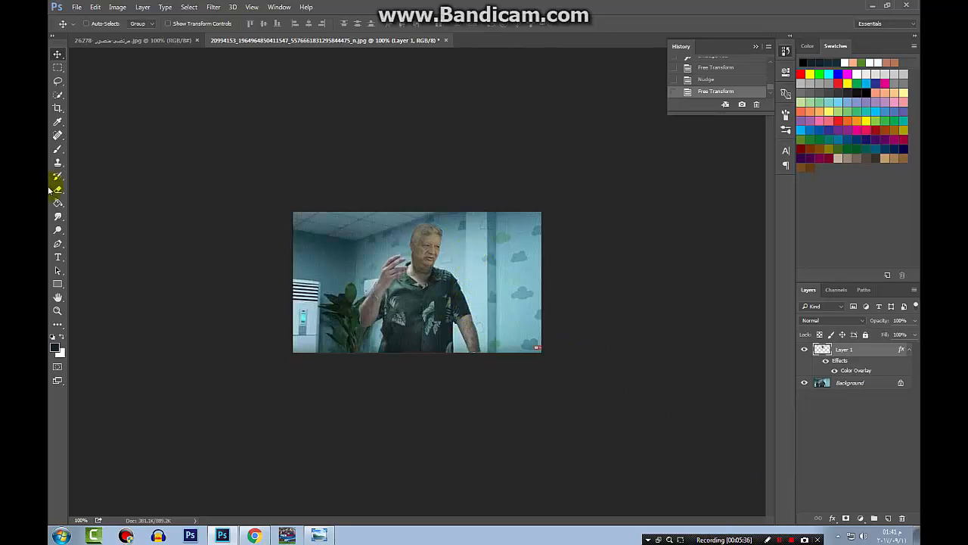
# Smudge away the original man's dark hair showing beside the new head's hairline on the Background layer.
pyautogui.click(58, 217)
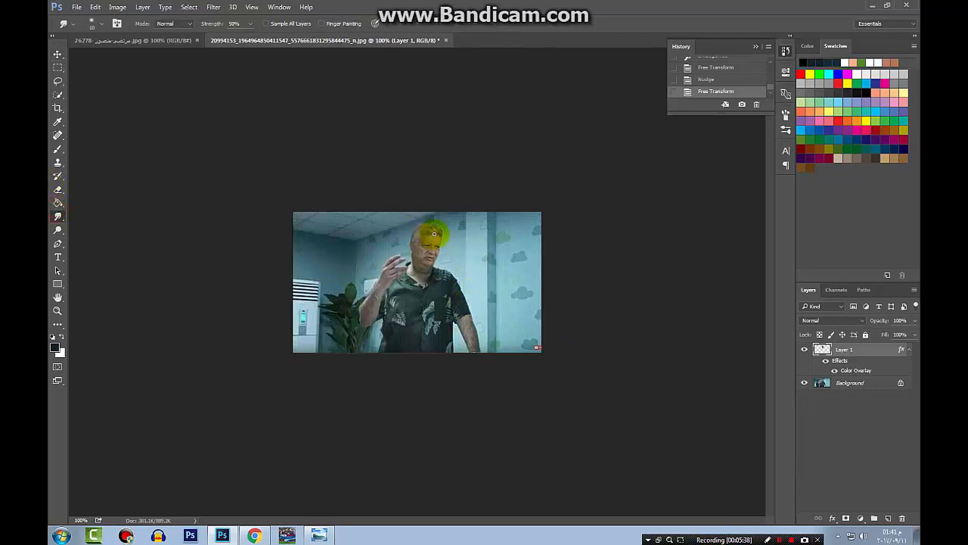
pyautogui.press('z')
pyautogui.click(432, 227)
pyautogui.click(449, 199)
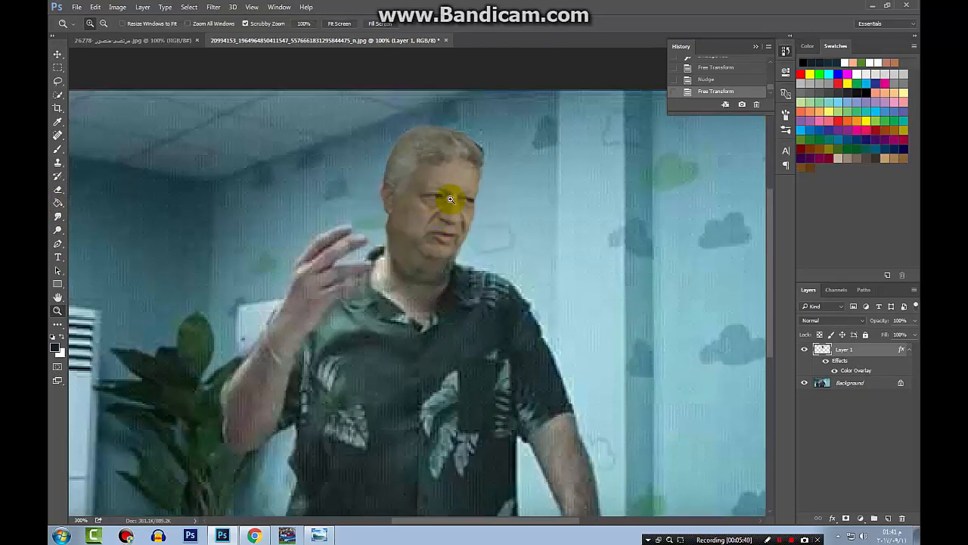
pyautogui.click(481, 182)
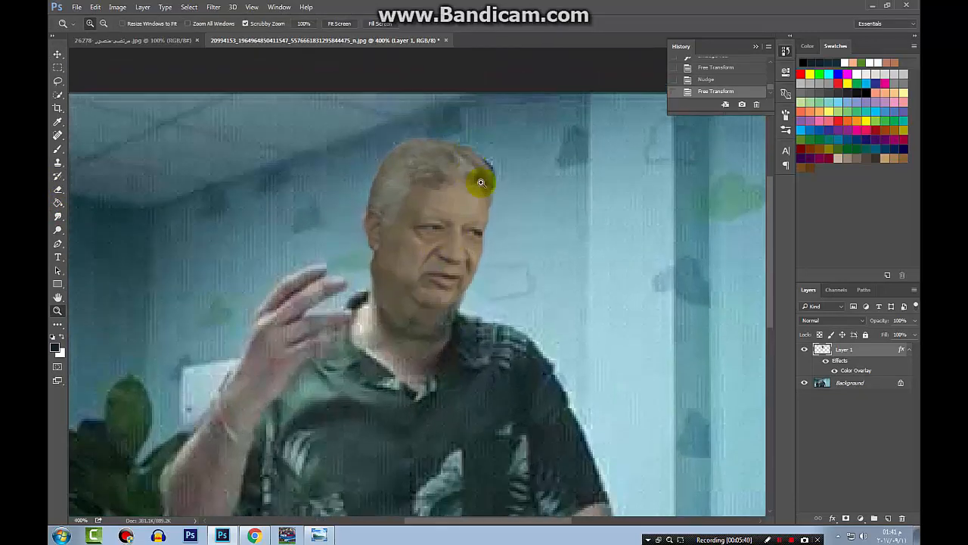
pyautogui.click(58, 217)
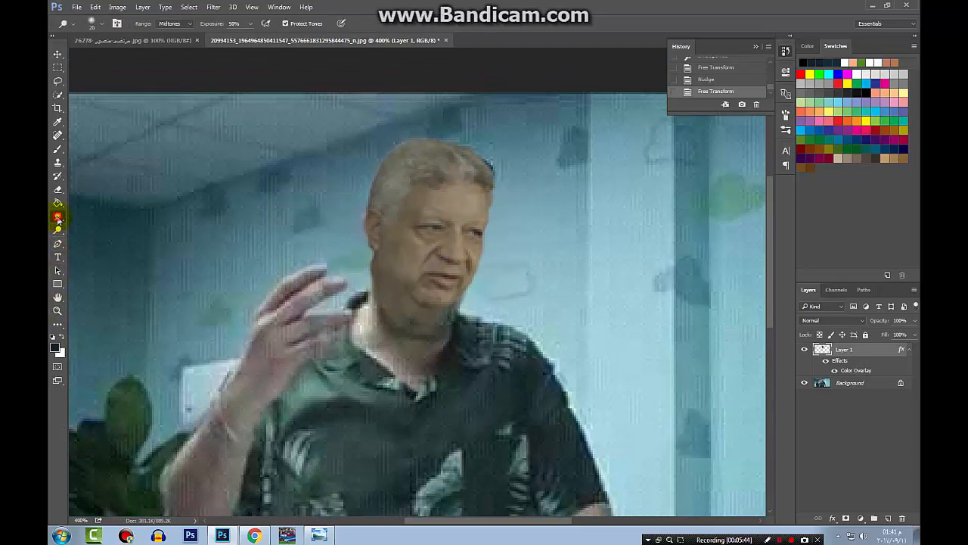
pyautogui.click(849, 387)
pyautogui.moveTo(495, 166); pyautogui.dragTo(478, 169)
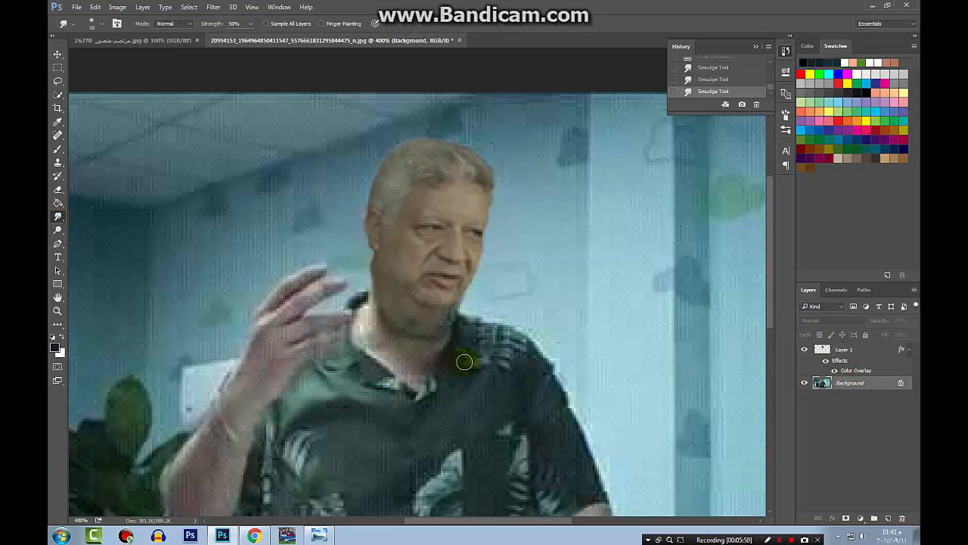
# Try smudging the Background layer around the shirt collar below the jaw, and undo those strokes.
pyautogui.moveTo(467, 309)
pyautogui.mouseDown()
pyautogui.moveTo(431, 298)
pyautogui.moveTo(469, 307)
pyautogui.moveTo(449, 292)
pyautogui.moveTo(470, 317)
pyautogui.moveTo(460, 294)
pyautogui.moveTo(470, 327)
pyautogui.moveTo(450, 323)
pyautogui.moveTo(476, 336)
pyautogui.mouseUp()
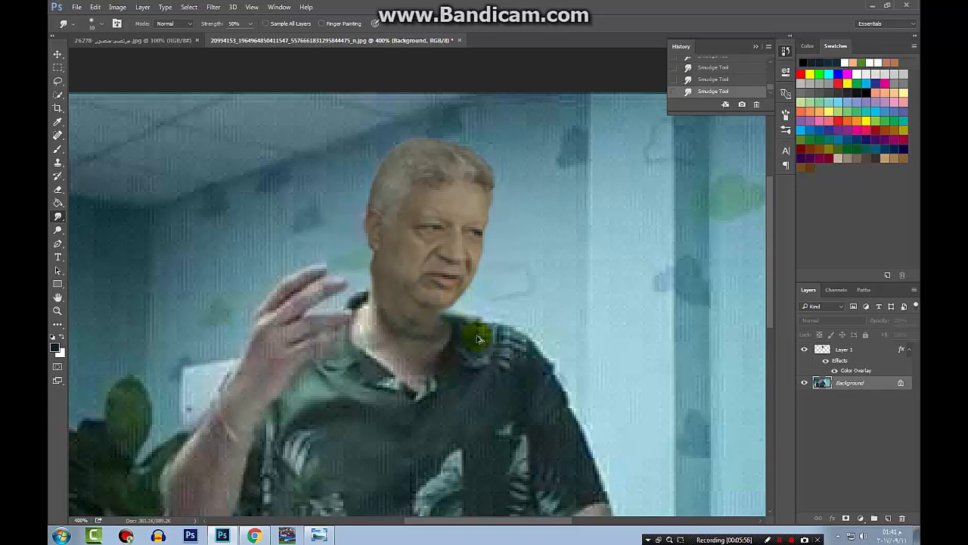
pyautogui.hotkey('ctrl', 'alt', 'z')
pyautogui.hotkey('ctrl', 'alt', 'z')
pyautogui.hotkey('ctrl', 'alt', 'z')
pyautogui.hotkey('ctrl', 'alt', 'z')
pyautogui.hotkey('ctrl', 'alt', 'z')
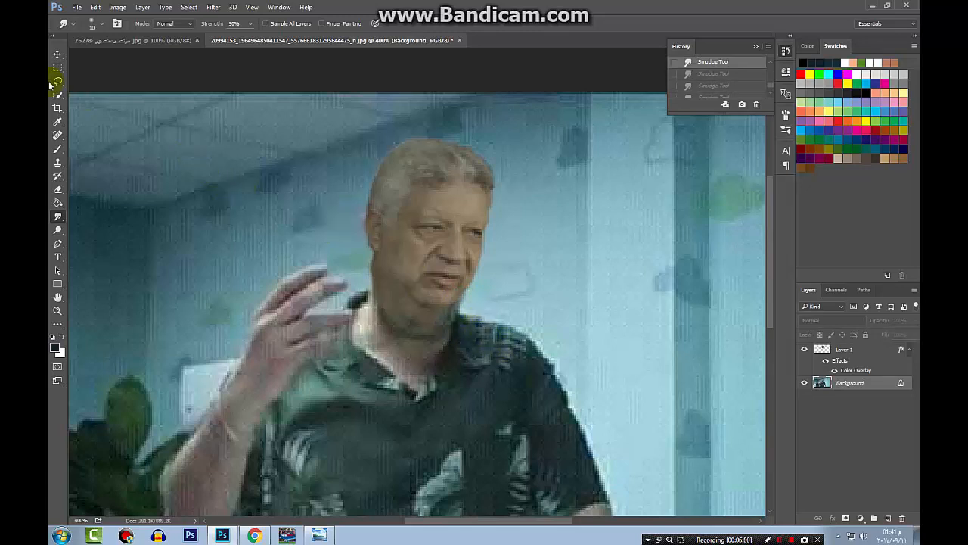
# Select the head layer and nudge it slightly right and down.
pyautogui.click(57, 54)
pyautogui.press('Right')
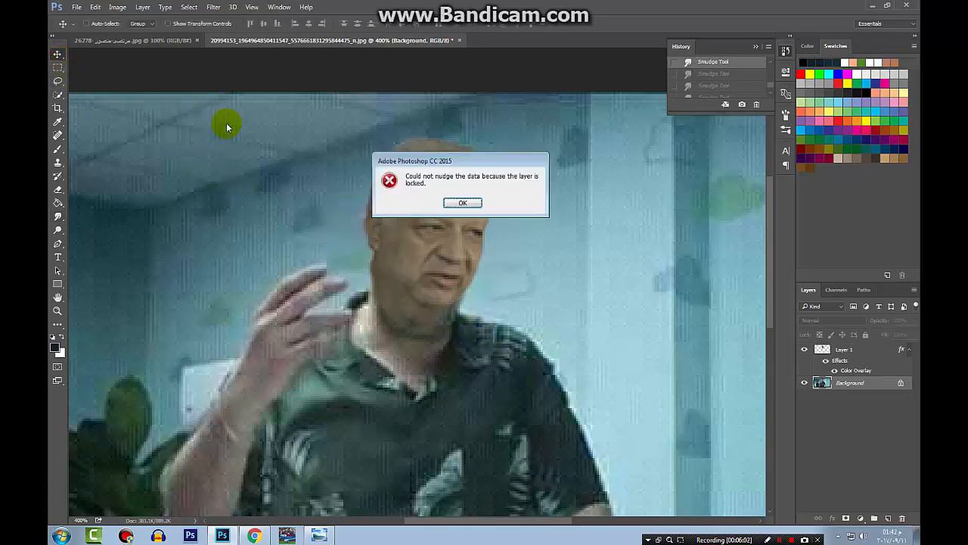
pyautogui.click(465, 203)
pyautogui.click(861, 361)
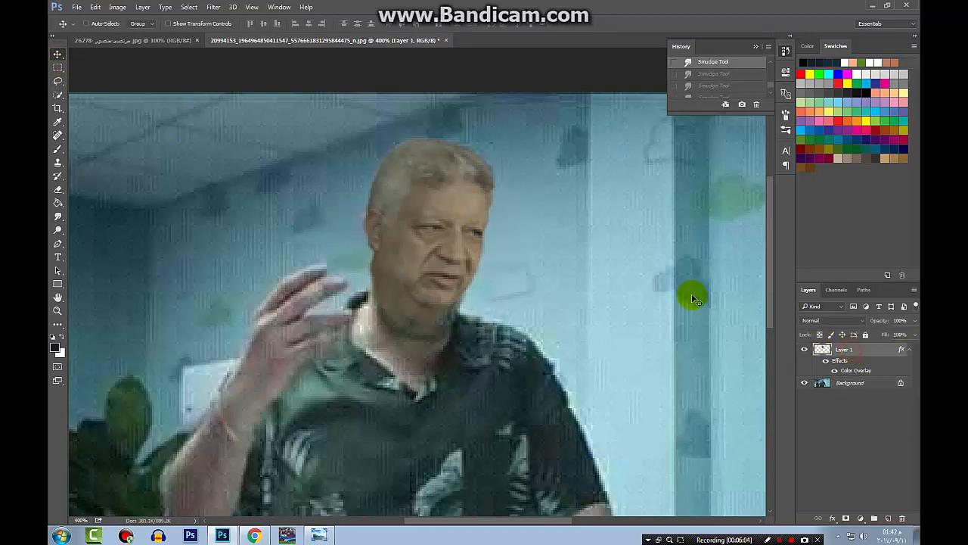
pyautogui.press('Right')
pyautogui.press('Right')
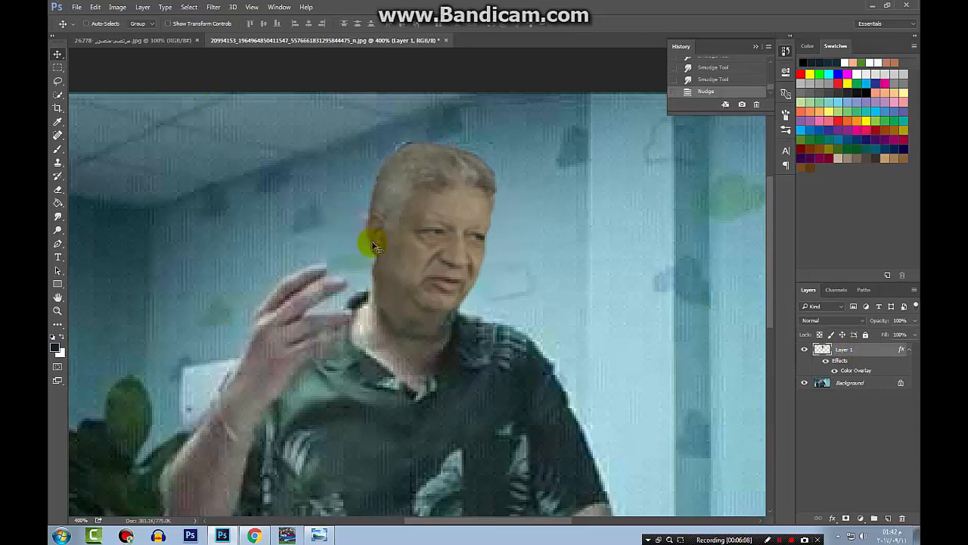
# Smudge the head's edge where the jaw and chin meet the neck, undoing unwanted strokes there and along the hair.
pyautogui.click(58, 217)
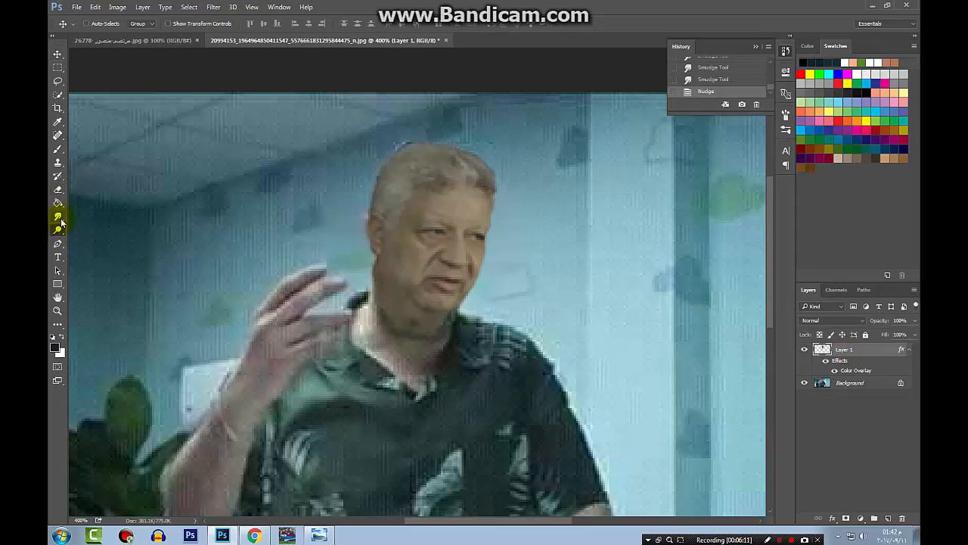
pyautogui.moveTo(443, 324)
pyautogui.mouseDown()
pyautogui.moveTo(453, 304)
pyautogui.moveTo(445, 317)
pyautogui.mouseUp()
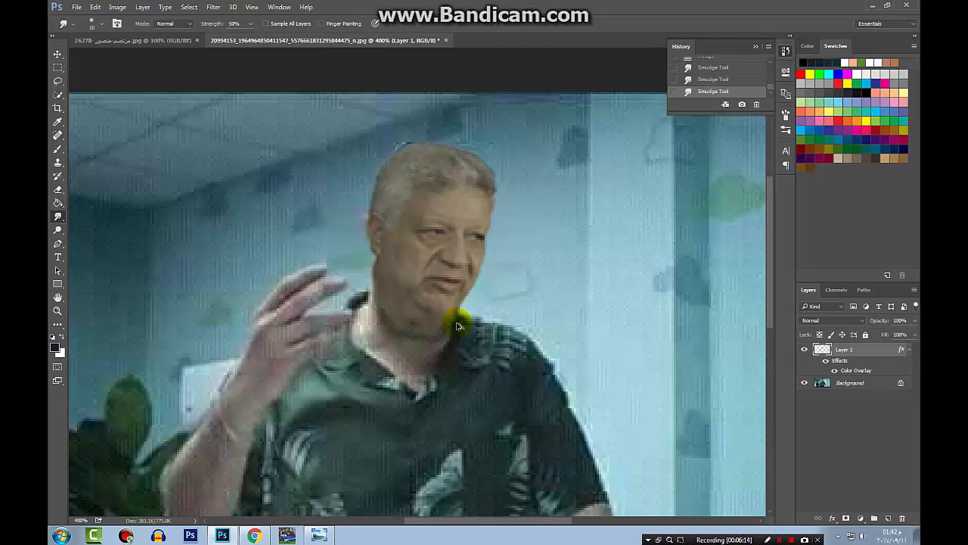
pyautogui.hotkey('ctrl', 'alt', 'z')
pyautogui.hotkey('ctrl', 'alt', 'z')
pyautogui.moveTo(439, 328)
pyautogui.mouseDown()
pyautogui.moveTo(437, 317)
pyautogui.moveTo(421, 331)
pyautogui.mouseUp()
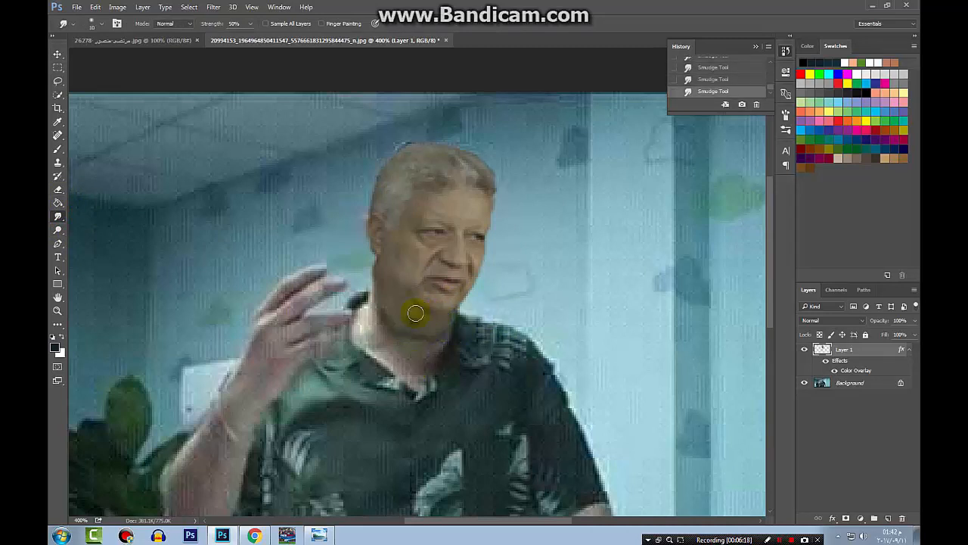
pyautogui.moveTo(407, 125)
pyautogui.mouseDown()
pyautogui.moveTo(394, 155)
pyautogui.moveTo(463, 186)
pyautogui.mouseUp()
pyautogui.hotkey('ctrl', 'alt', 'z')
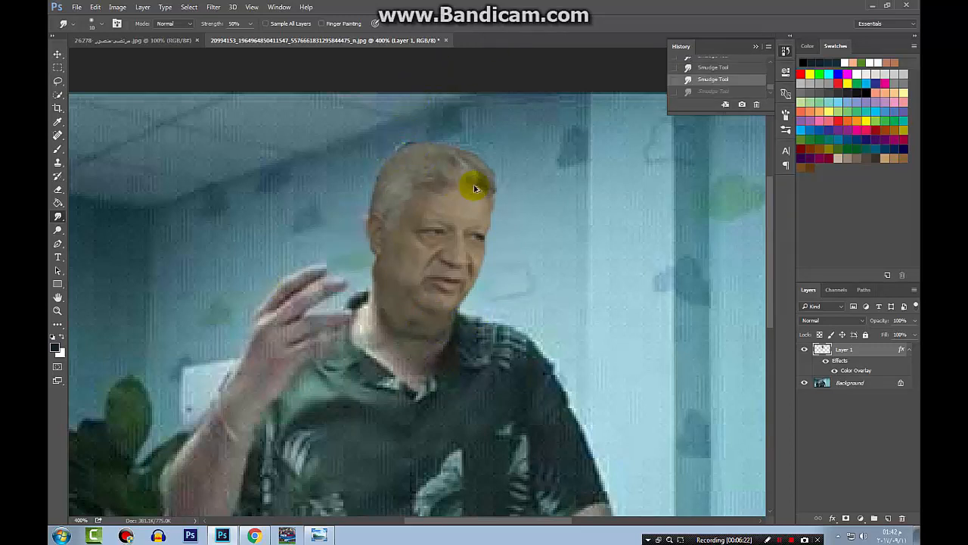
pyautogui.hotkey('ctrl', 'alt', 'z')
# Smudge the Background layer around the hair's upper edge to hide remnants of the original head.
pyautogui.click(835, 382)
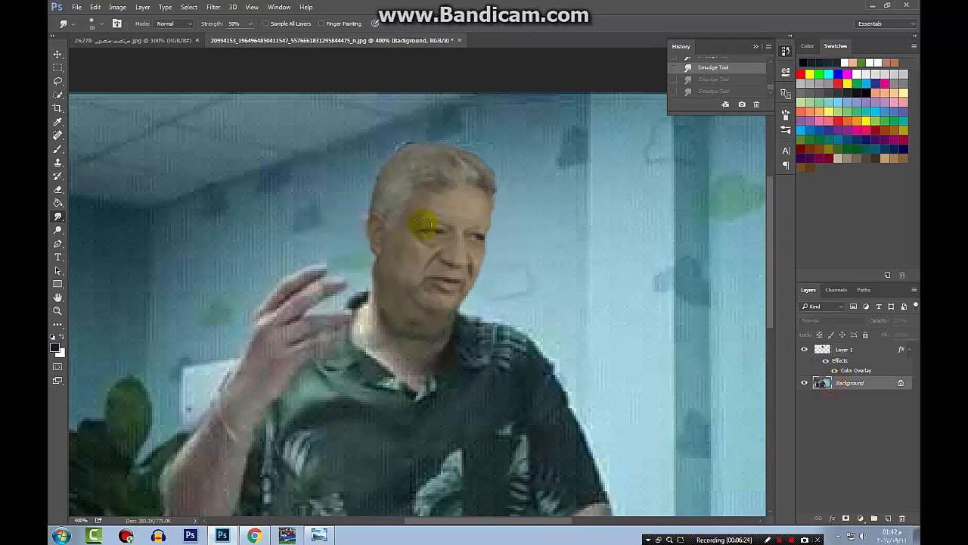
pyautogui.moveTo(399, 145); pyautogui.dragTo(391, 173)
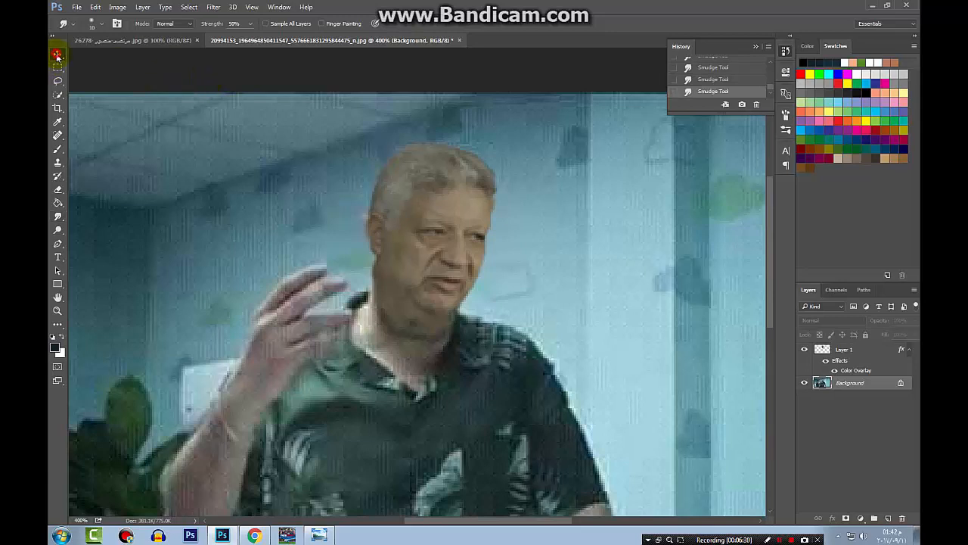
# Reselect the head layer and nudge it slightly left to refine its position on the neck.
pyautogui.click(57, 310)
pyautogui.rightClick(354, 317)
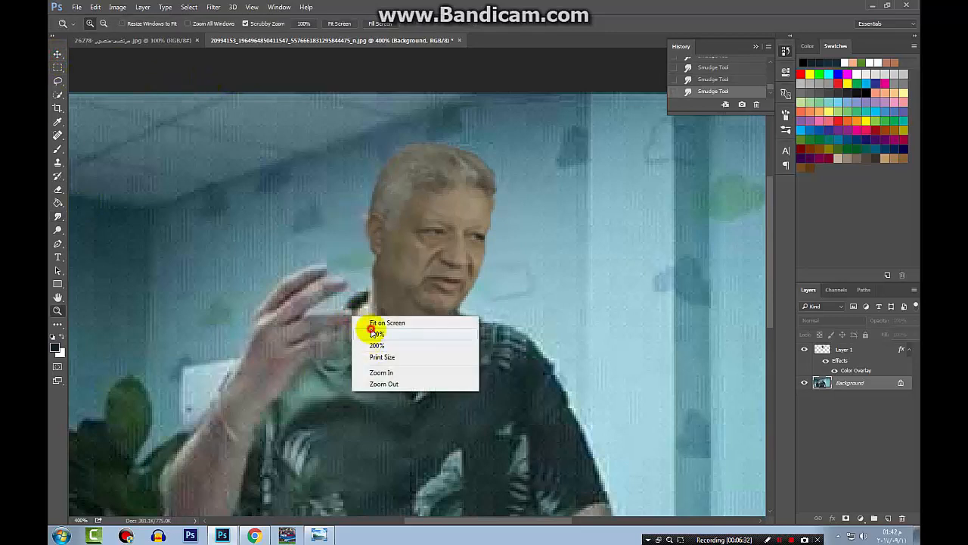
pyautogui.click(376, 333)
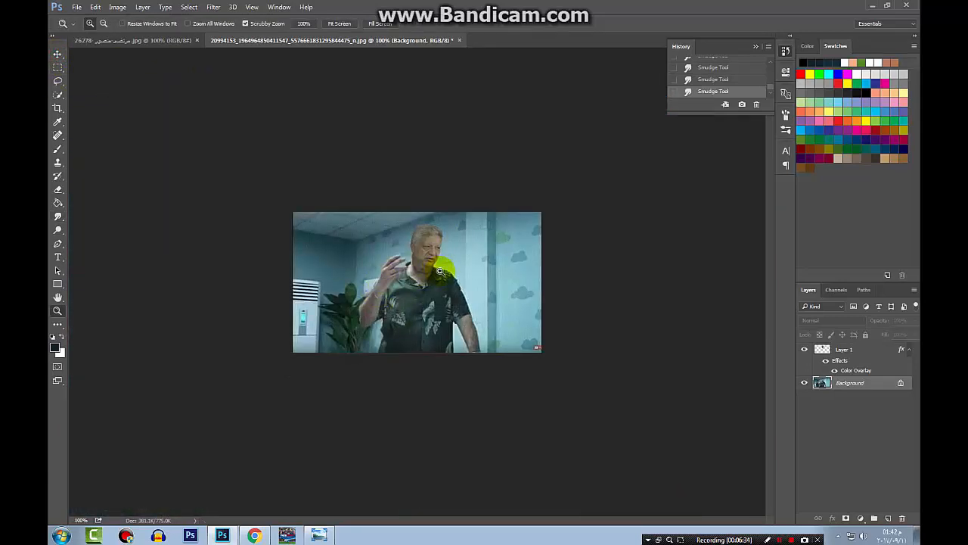
pyautogui.click(57, 54)
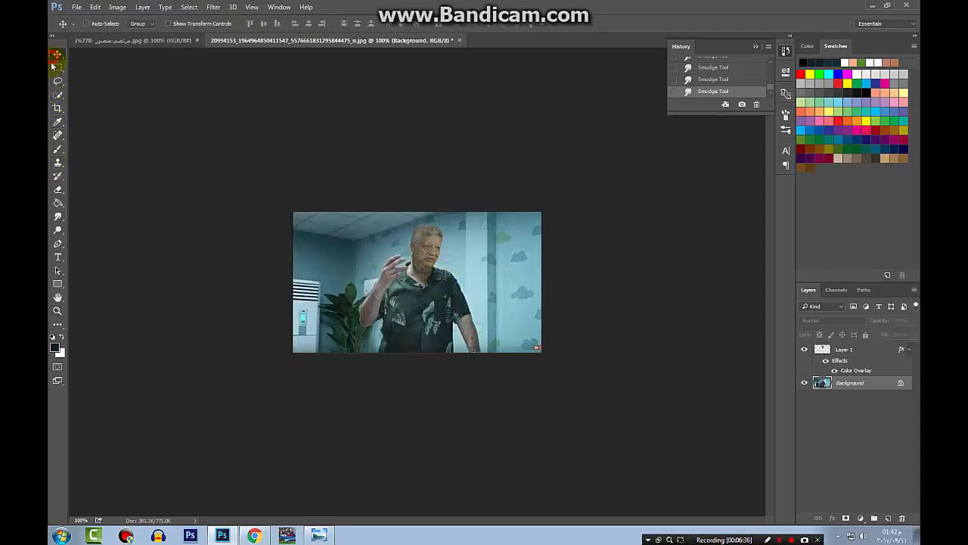
pyautogui.click(236, 89)
pyautogui.click(457, 201)
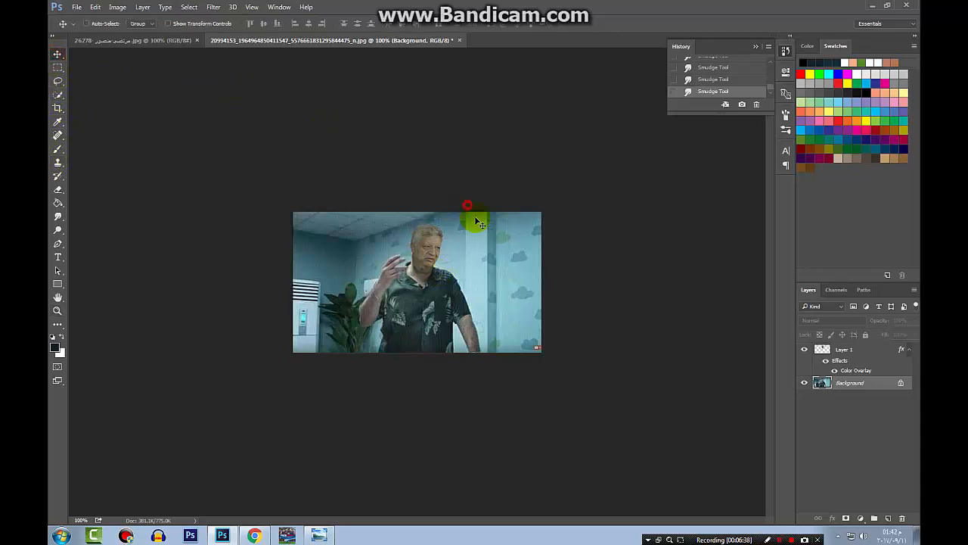
pyautogui.press('Left')
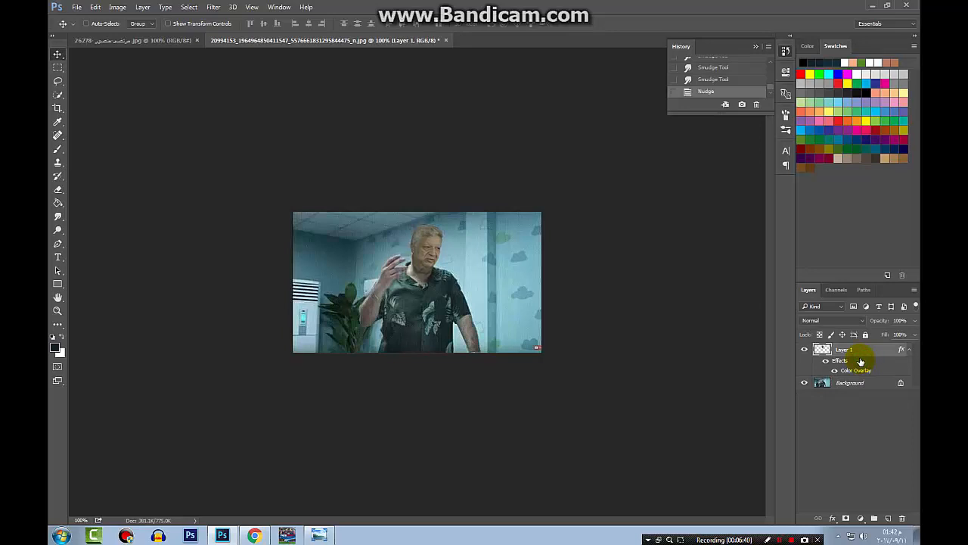
pyautogui.press('Left')
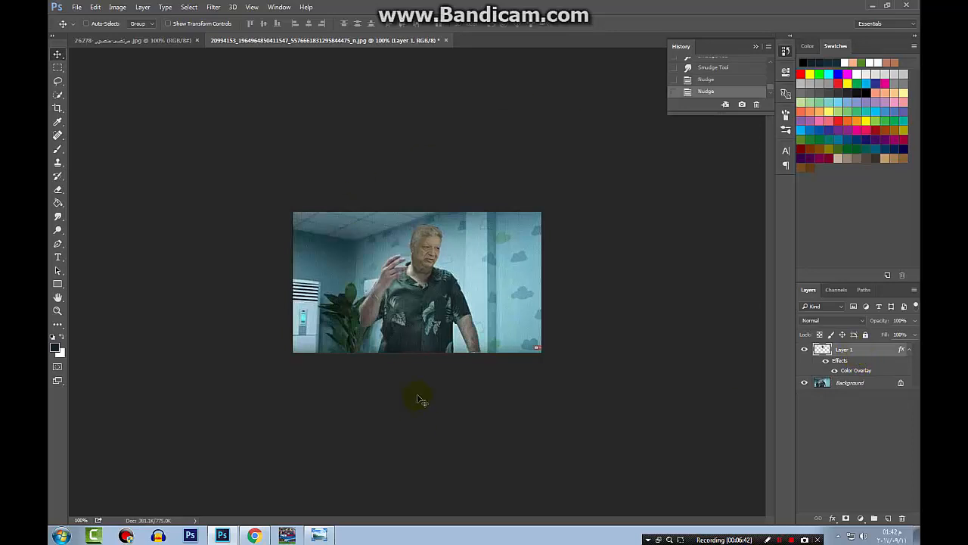